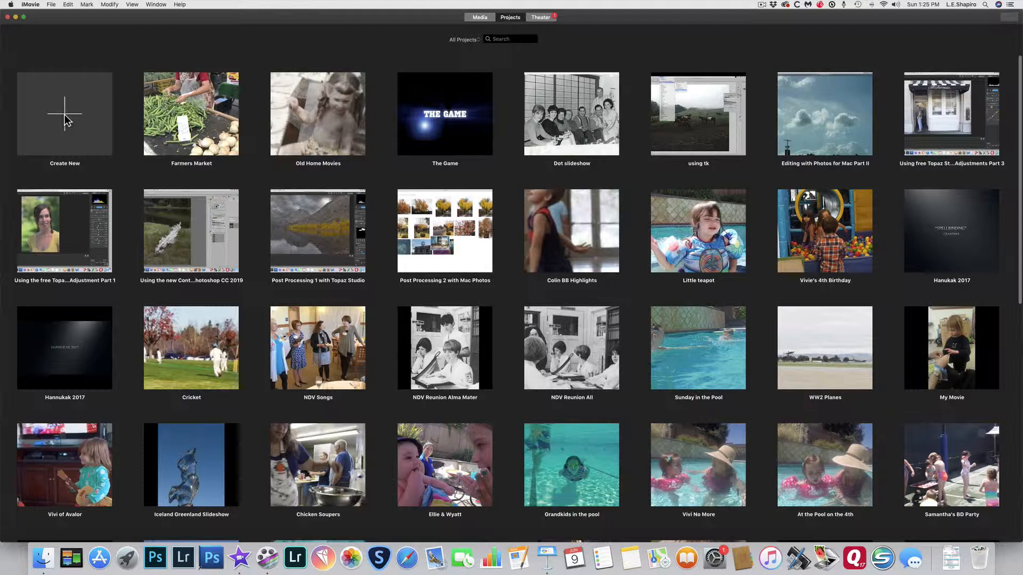
# Create a new movie project, name it "Making an iMovie" and reopen it from the project list.
pyautogui.click(65, 120)
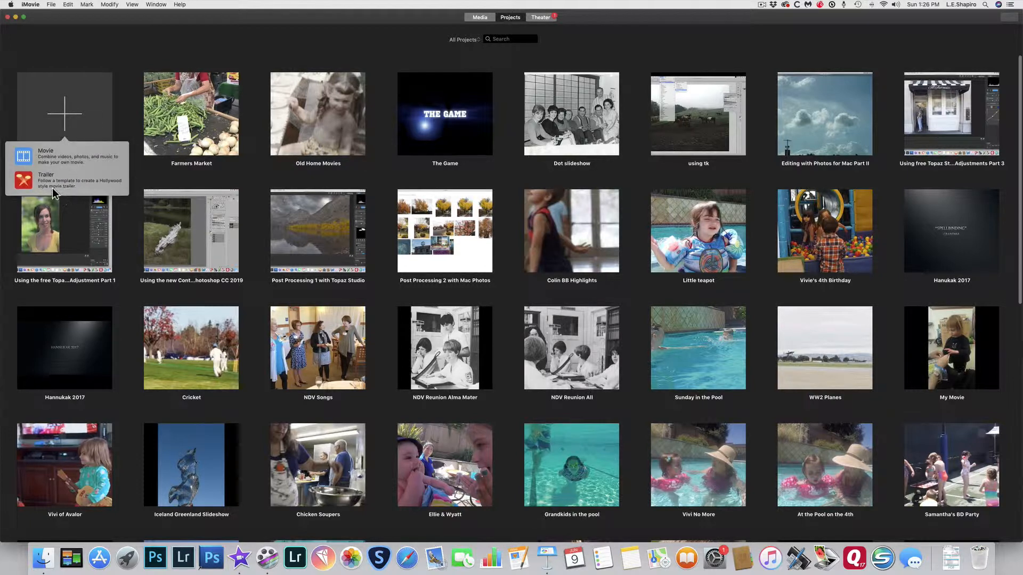
pyautogui.click(63, 157)
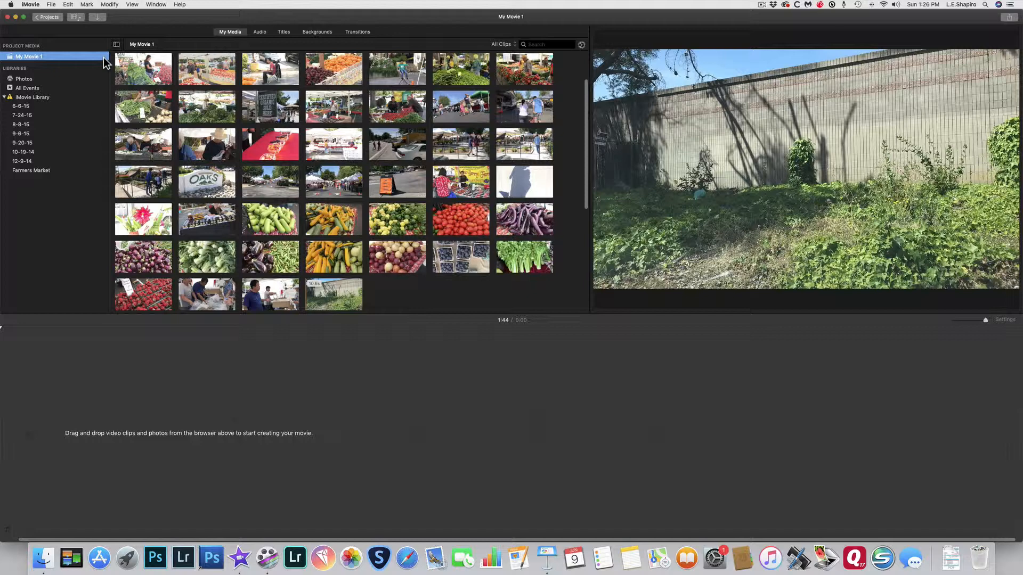
pyautogui.click(93, 17)
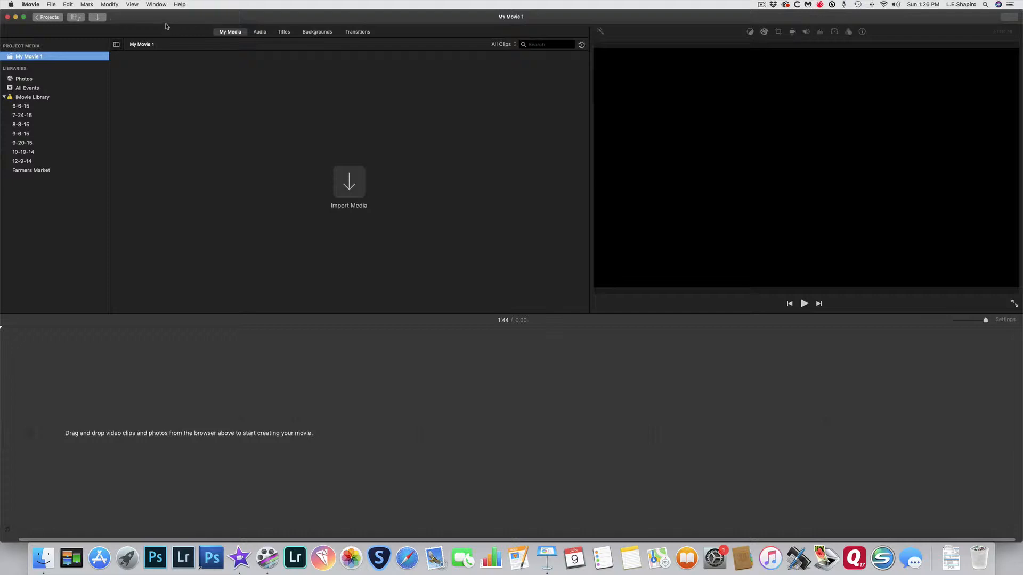
pyautogui.click(48, 18)
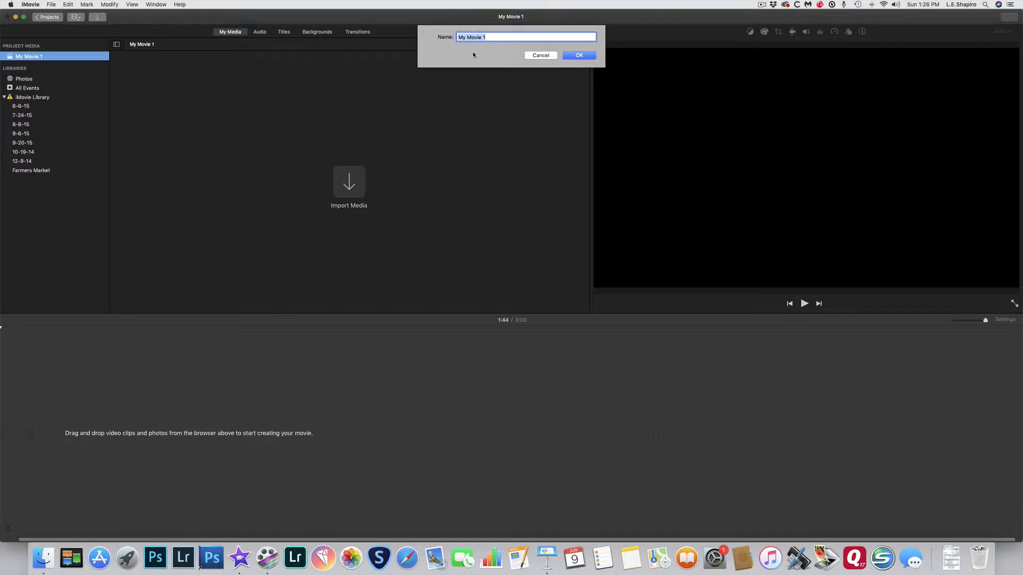
pyautogui.write('Making an iMovie')
pyautogui.click(579, 55)
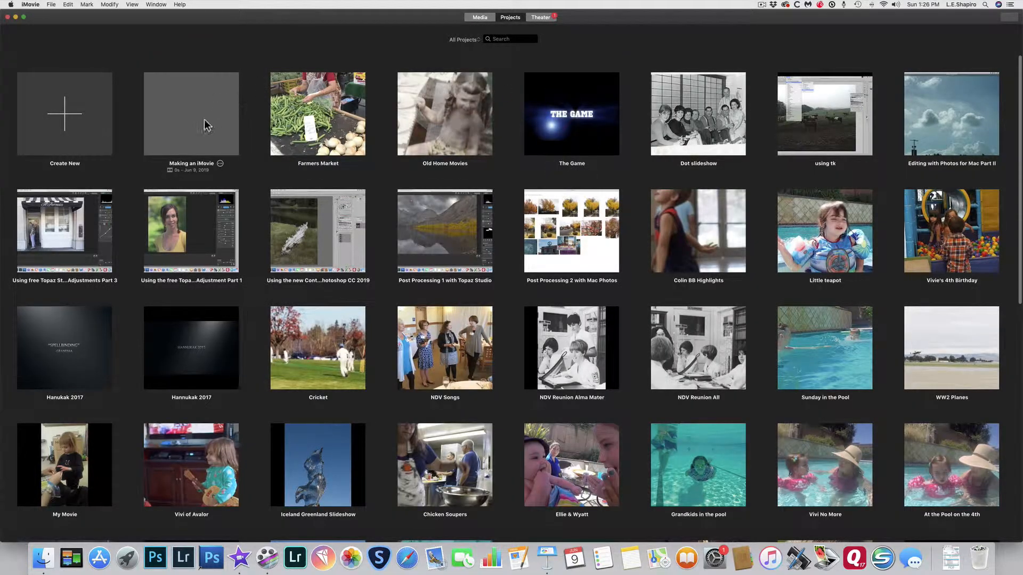
pyautogui.doubleClick(200, 120)
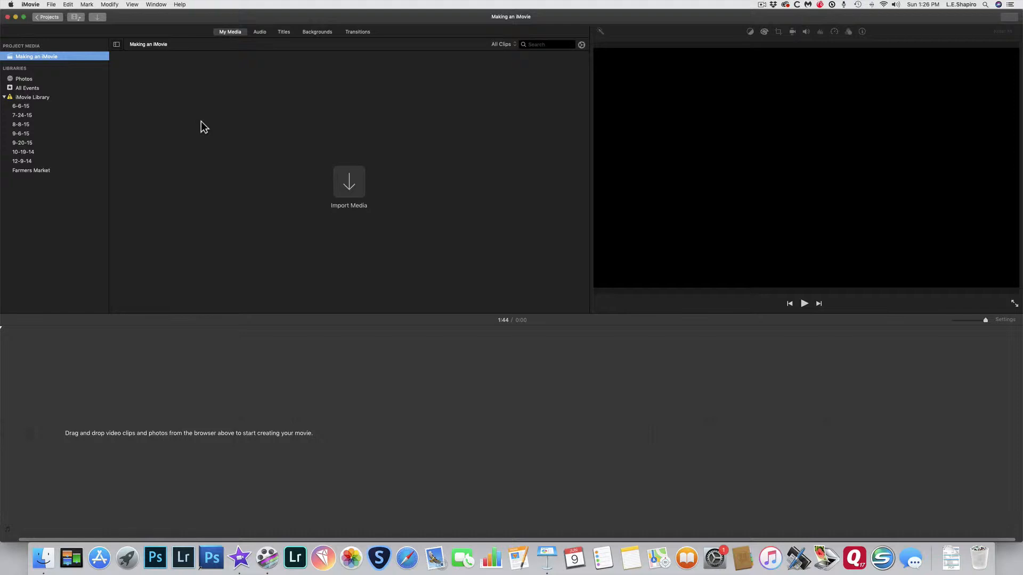
# Import all clips from the FM Selects folder on the Desktop into the project media.
pyautogui.click(349, 189)
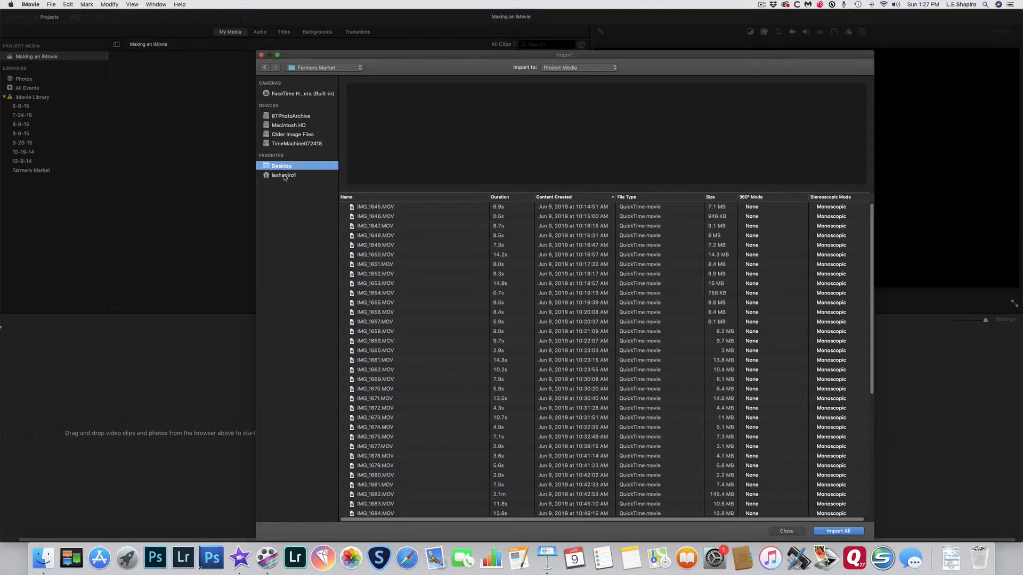
pyautogui.click(285, 177)
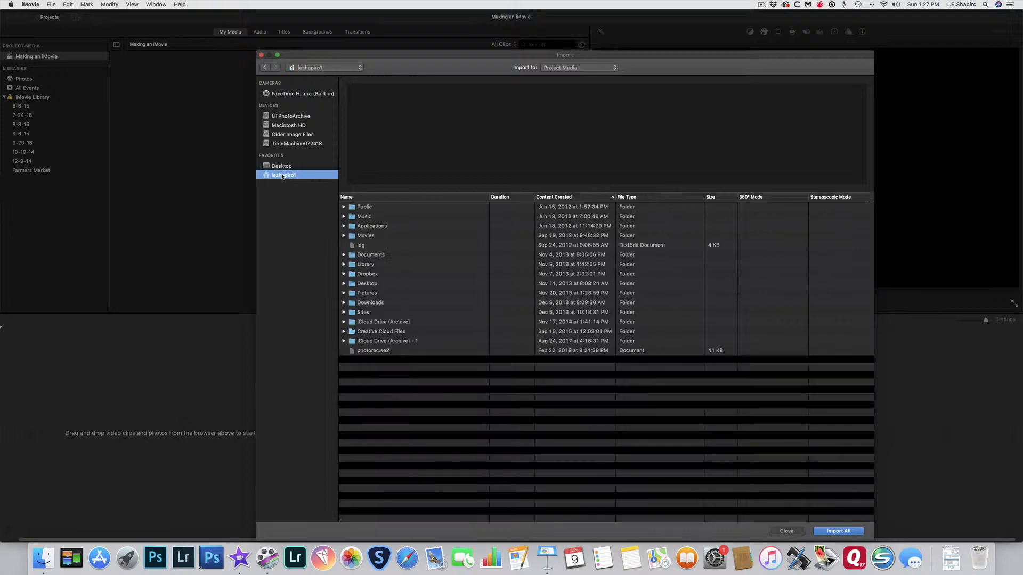
pyautogui.click(279, 166)
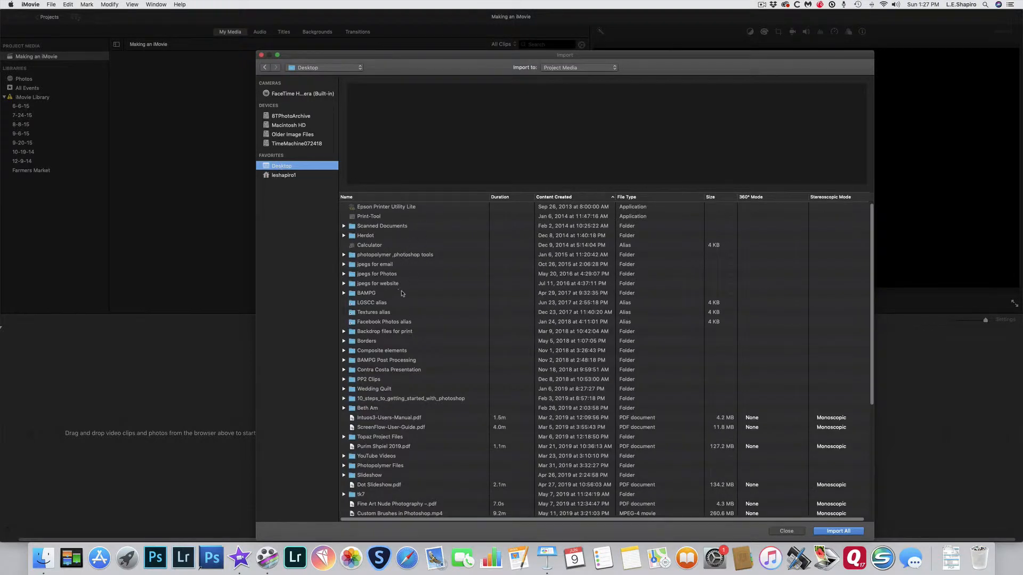
pyautogui.scroll(-1, 397, 350)
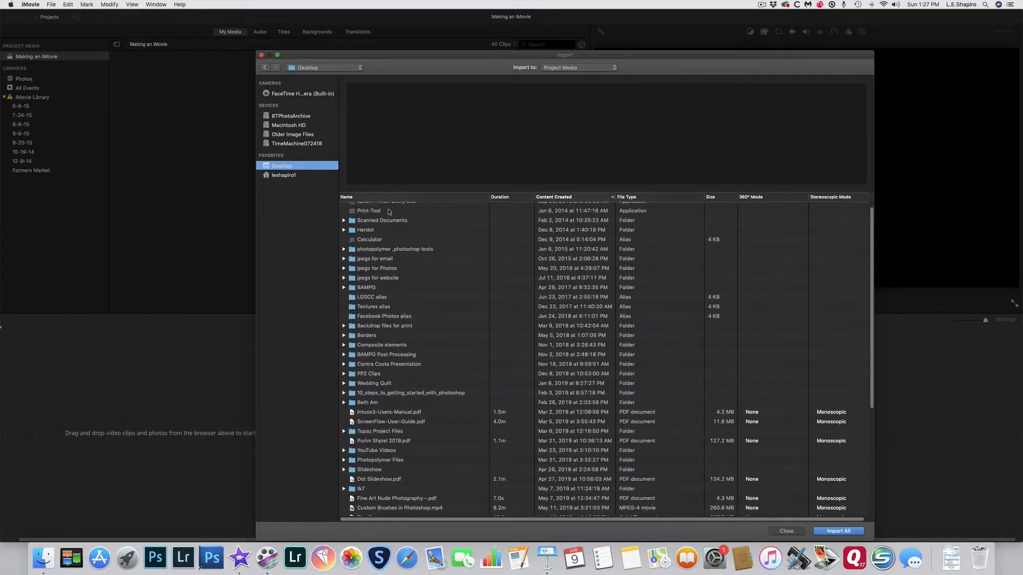
pyautogui.click(387, 197)
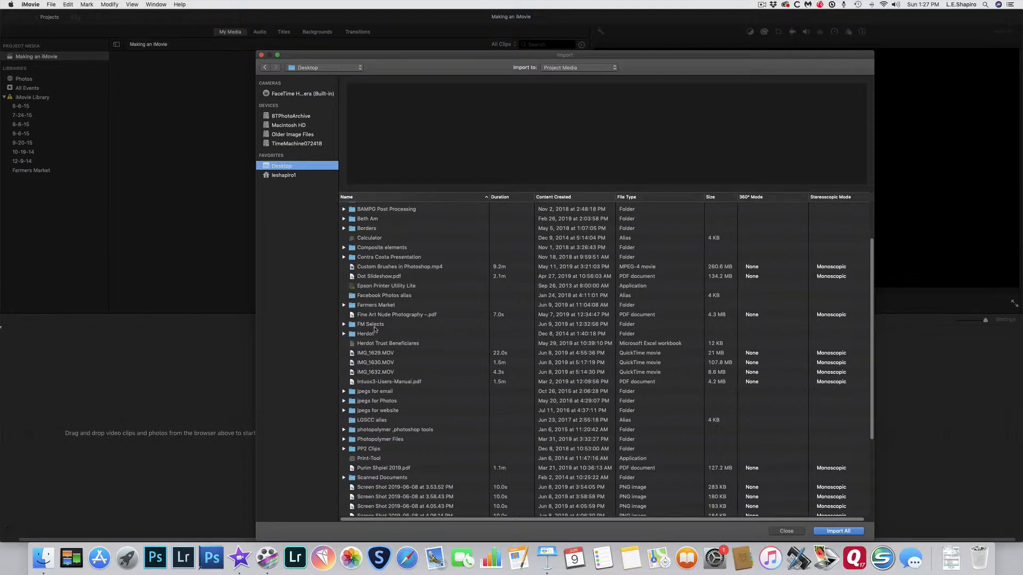
pyautogui.click(375, 325)
pyautogui.doubleClick(375, 326)
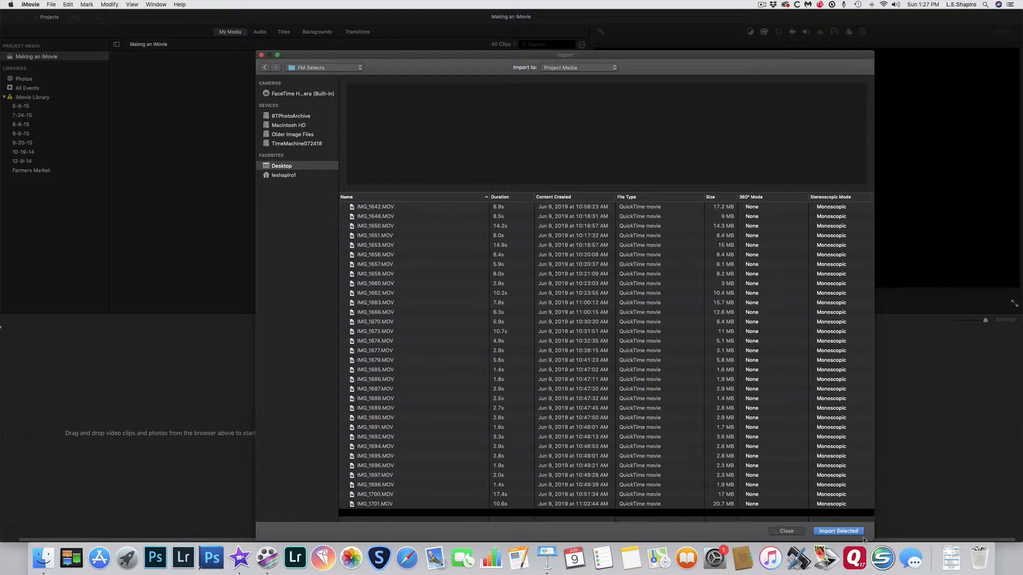
pyautogui.click(838, 531)
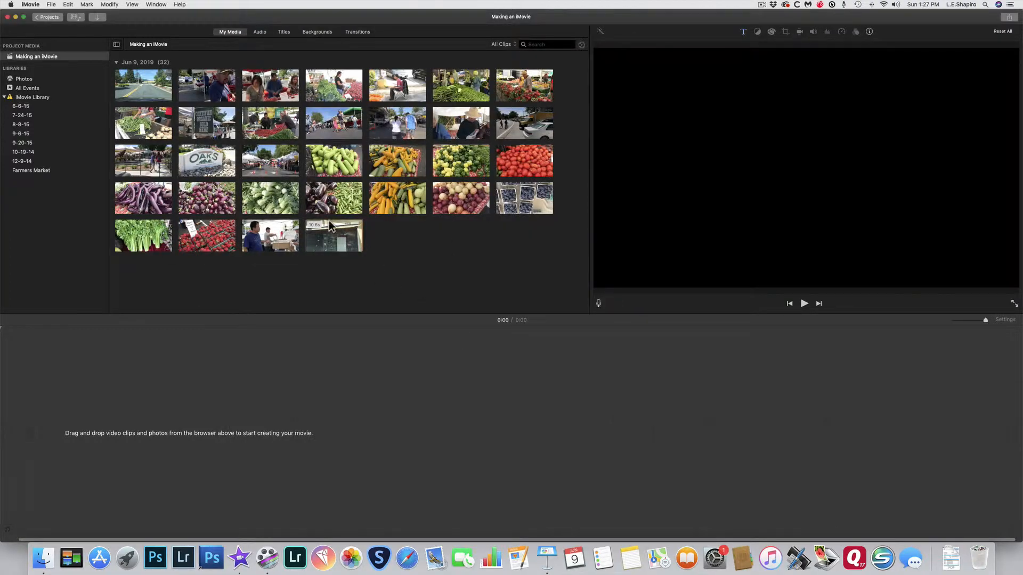
# Preview the imported media by playing from the first driving clip, IMG_1642, and stop the playback.
pyautogui.click(329, 87)
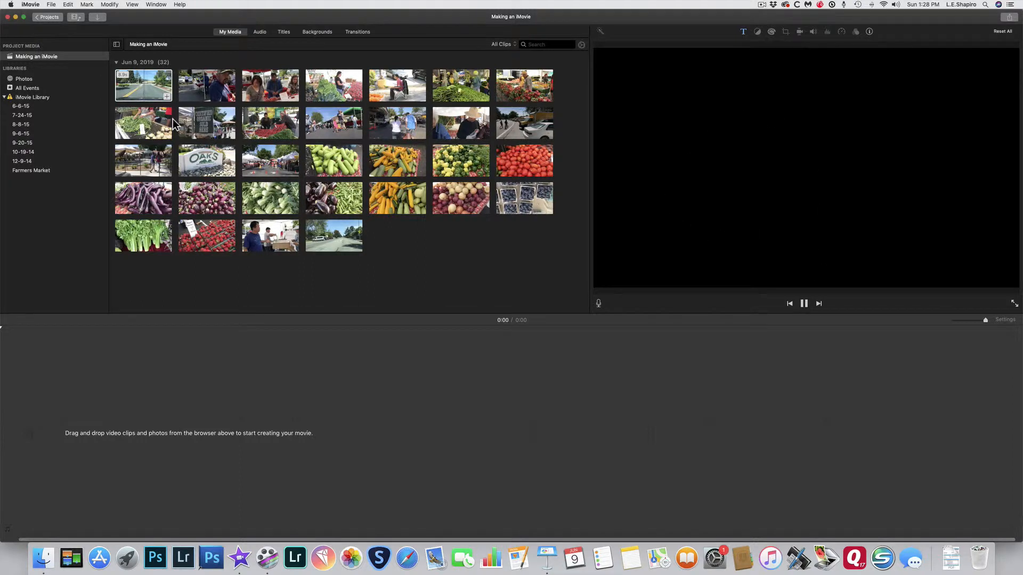
pyautogui.click(136, 88)
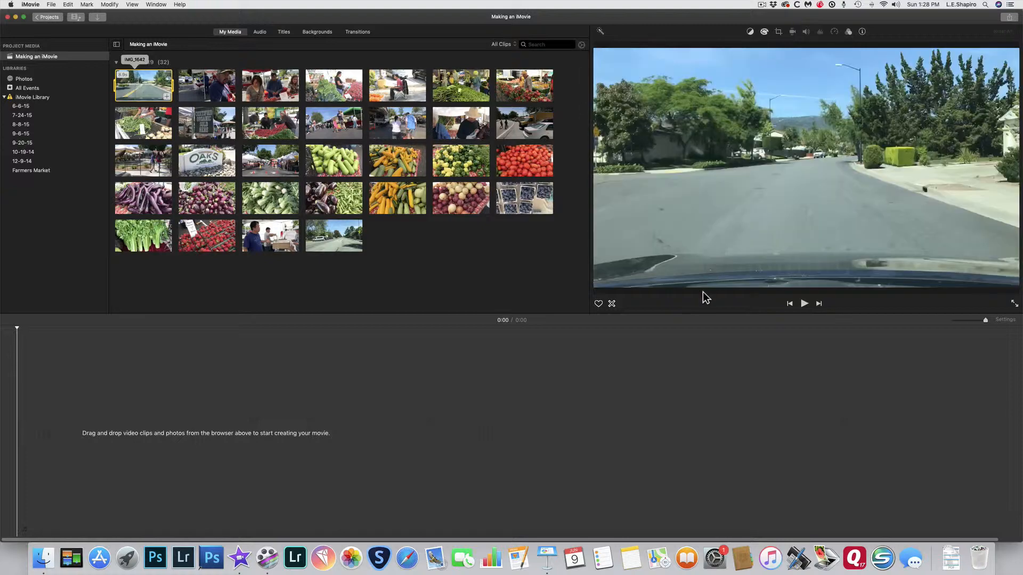
pyautogui.click(807, 306)
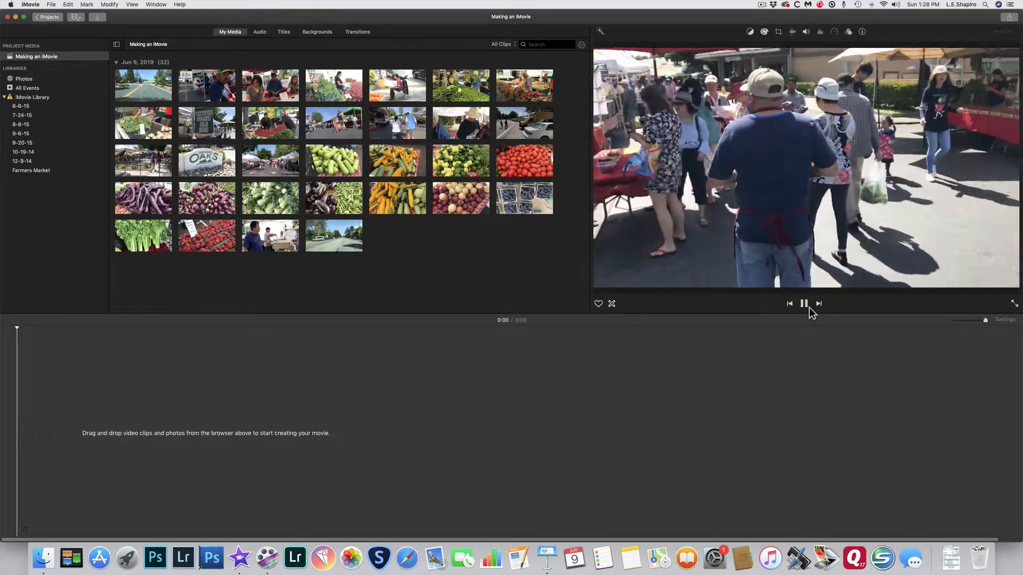
pyautogui.click(805, 305)
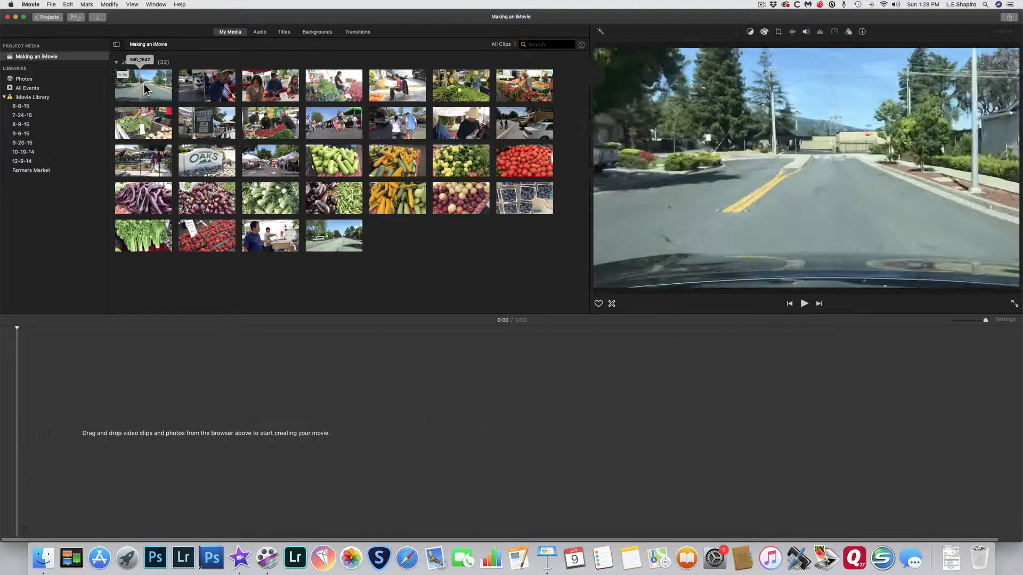
# Place the driving clip IMG_1642 in the timeline and the Oaks sign clip IMG_1677 directly after it.
pyautogui.moveTo(144, 84); pyautogui.dragTo(34, 442)
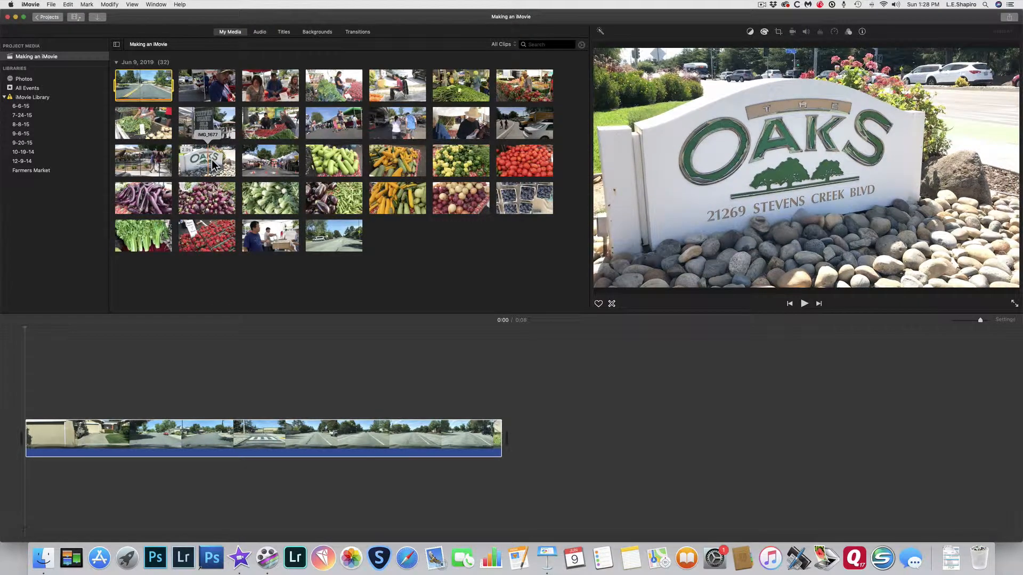
pyautogui.moveTo(212, 159); pyautogui.dragTo(462, 392)
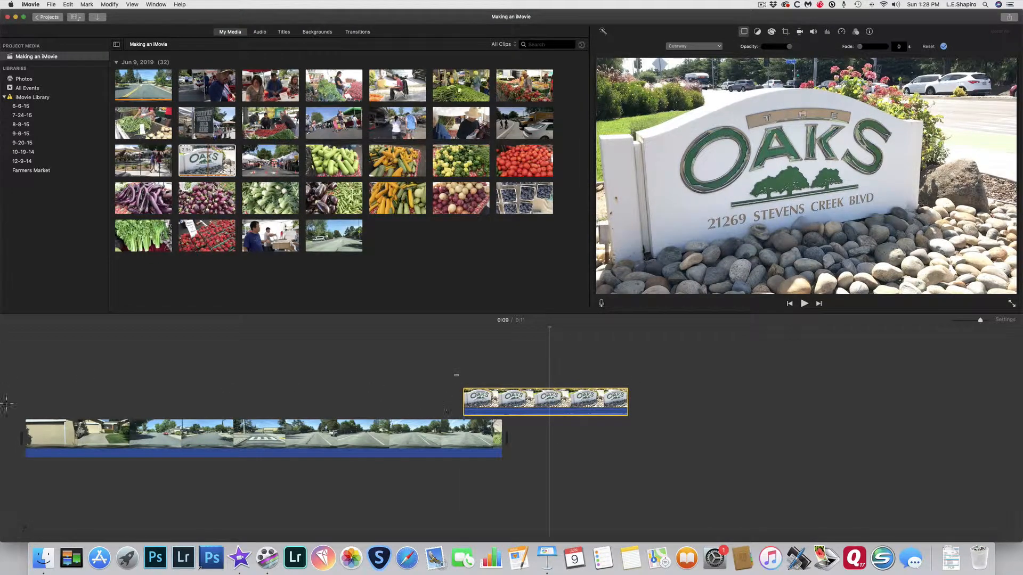
pyautogui.moveTo(456, 376); pyautogui.dragTo(558, 444)
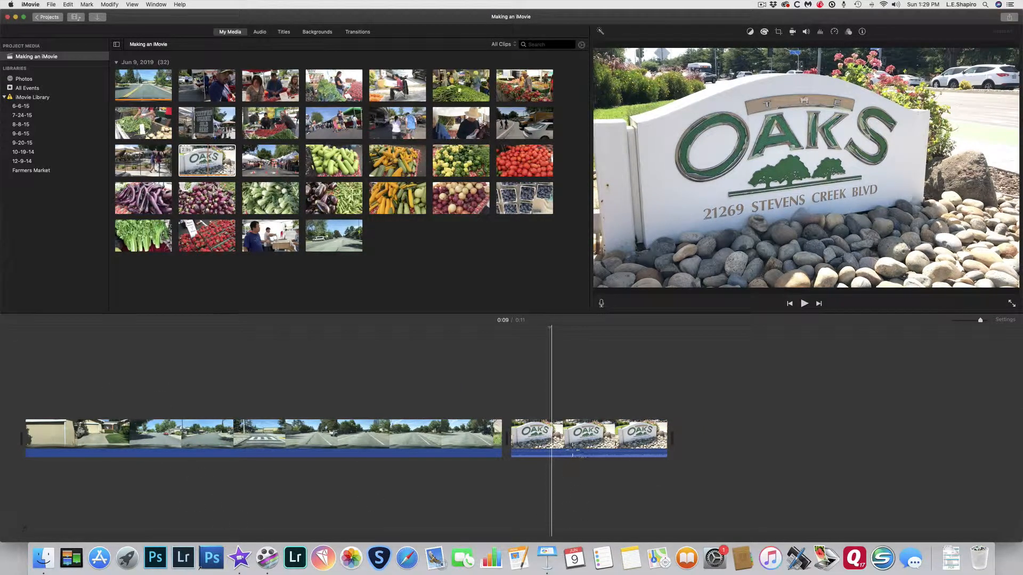
# Trim the end of the Oaks sign clip in the timeline to about half its length.
pyautogui.click(567, 450)
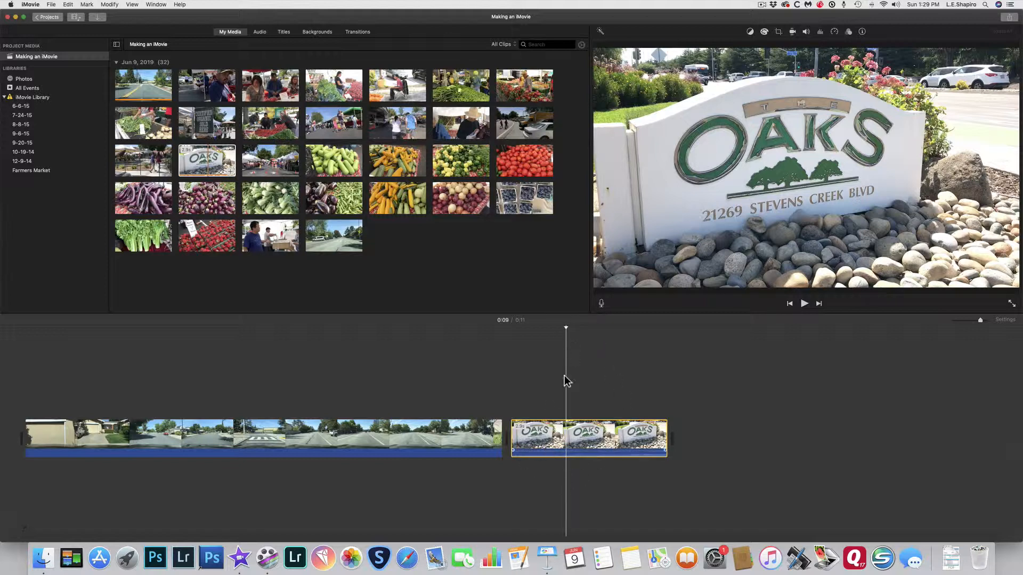
pyautogui.click(650, 445)
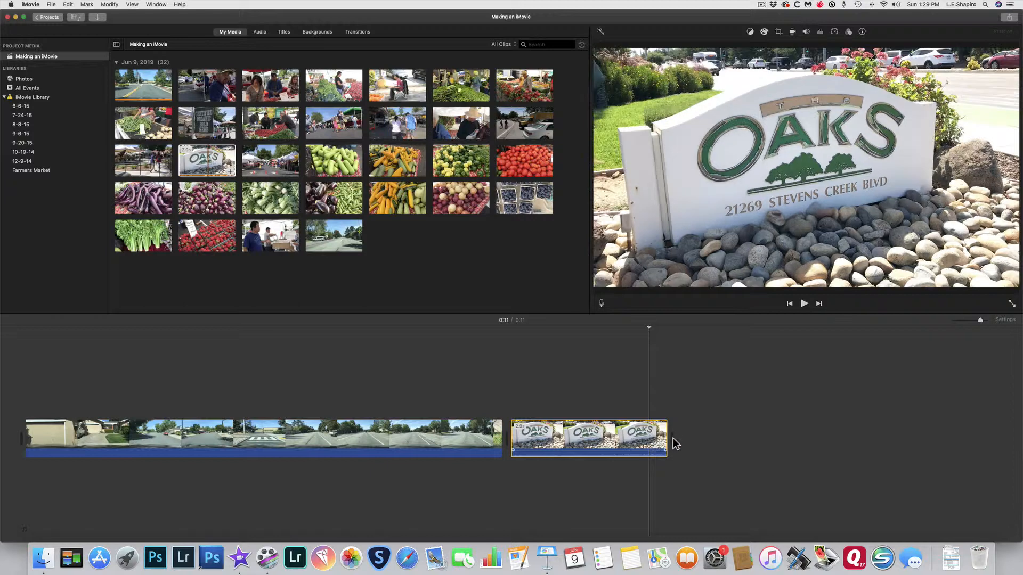
pyautogui.click(674, 445)
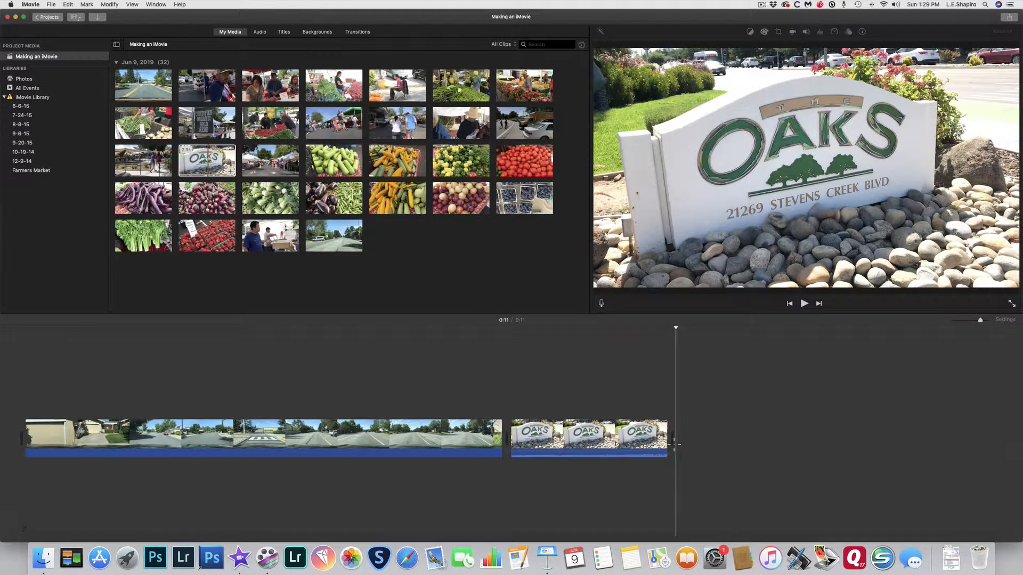
pyautogui.click(665, 445)
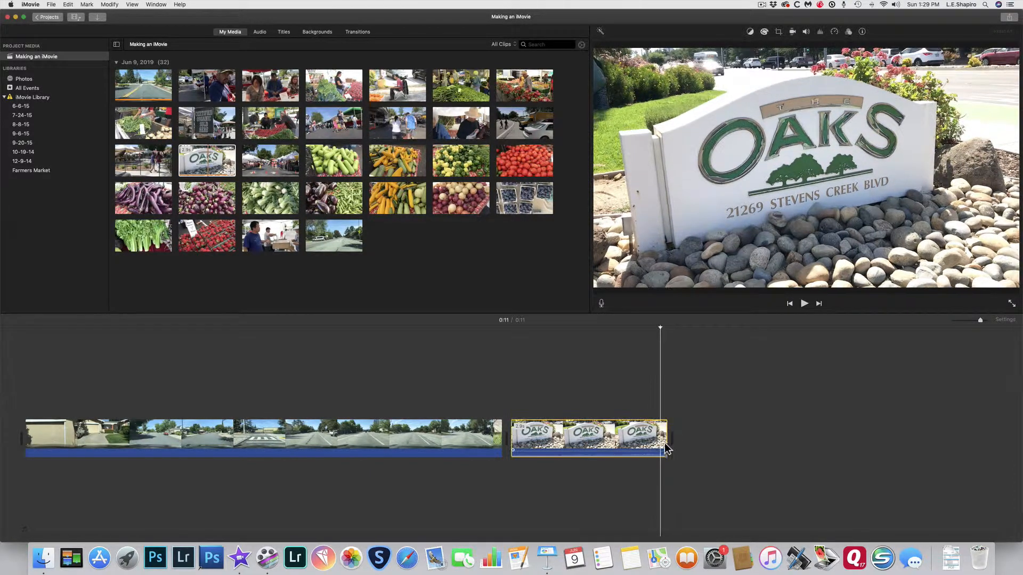
pyautogui.moveTo(665, 444); pyautogui.dragTo(655, 443)
pyautogui.moveTo(664, 447); pyautogui.dragTo(595, 448)
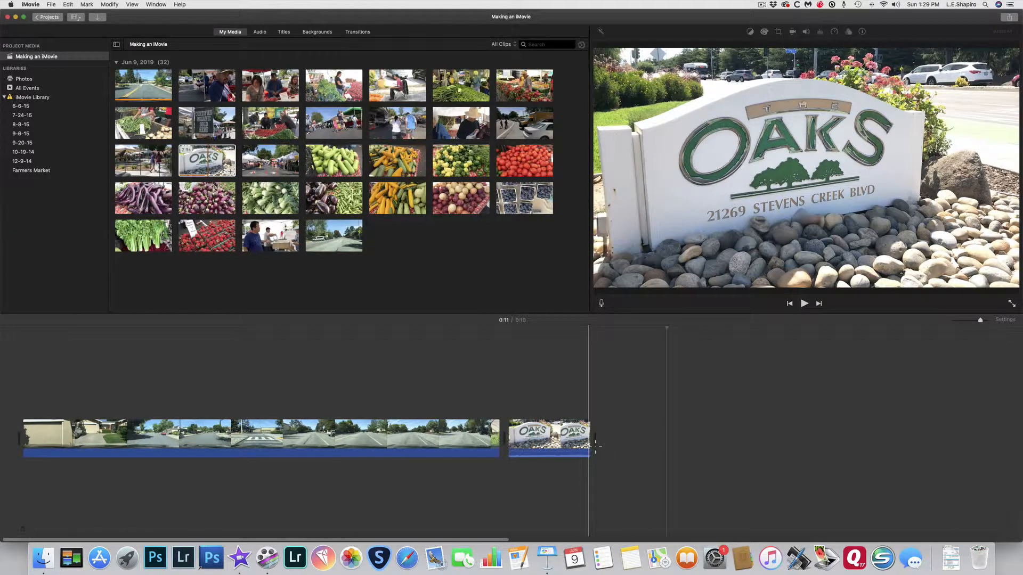
# Select both timeline clips, play the movie from the beginning and stop partway through the driving clip.
pyautogui.press('super+a')
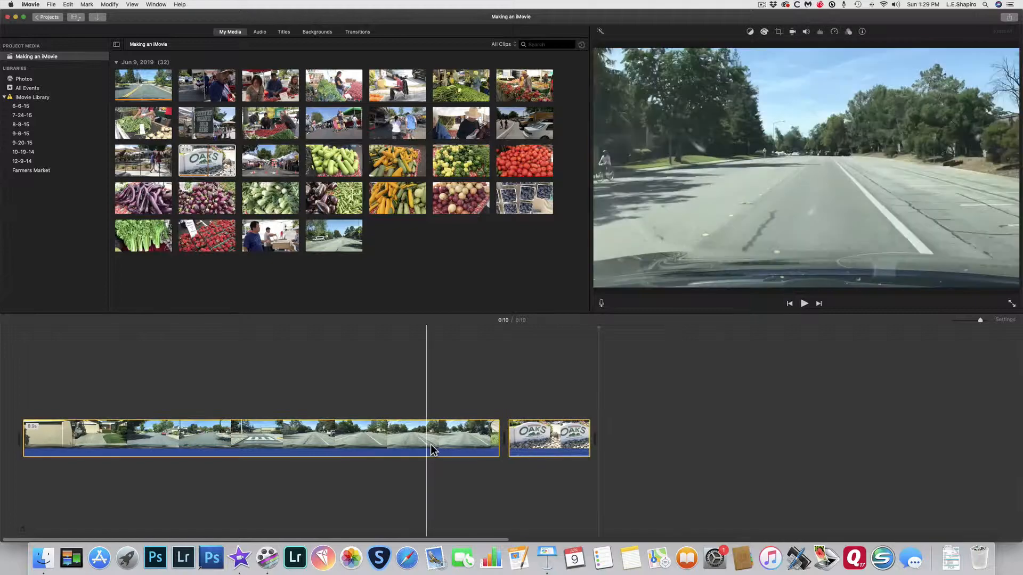
pyautogui.press('space')
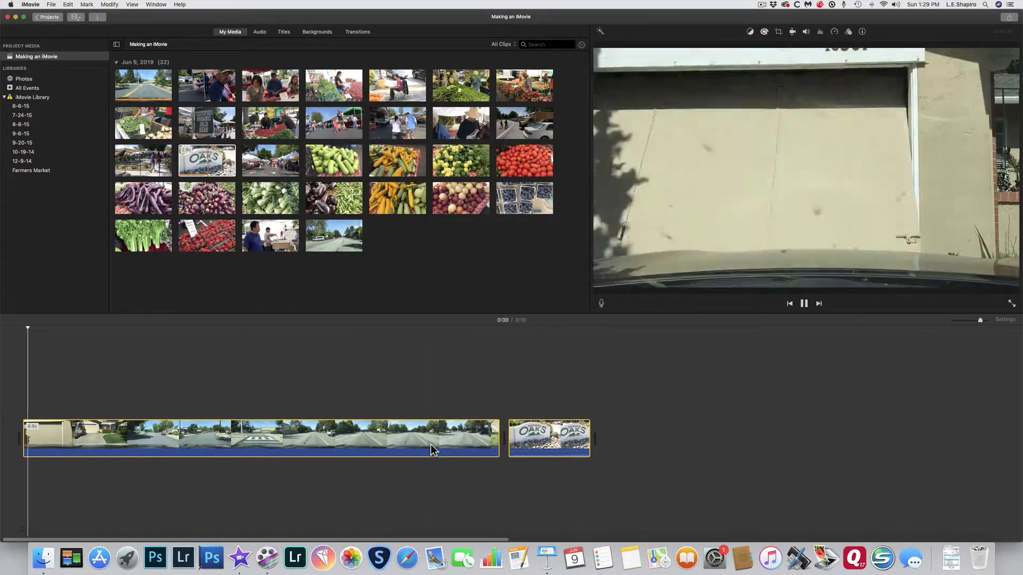
pyautogui.press('space')
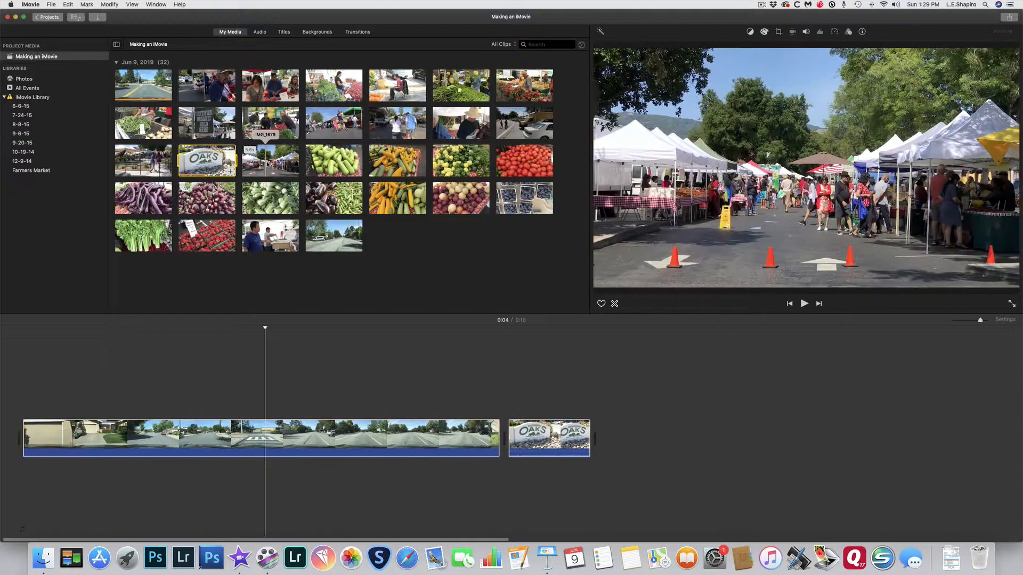
# Add the market entrance clip IMG_1679 after the Oaks sign clip and play back the sequence.
pyautogui.moveTo(265, 163); pyautogui.dragTo(600, 445)
pyautogui.click(539, 432)
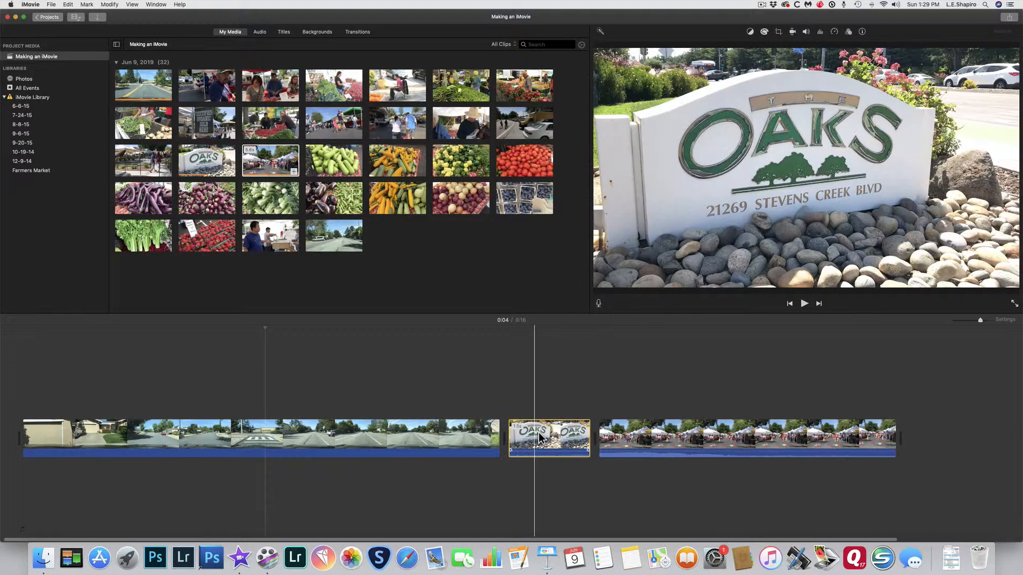
pyautogui.press('space')
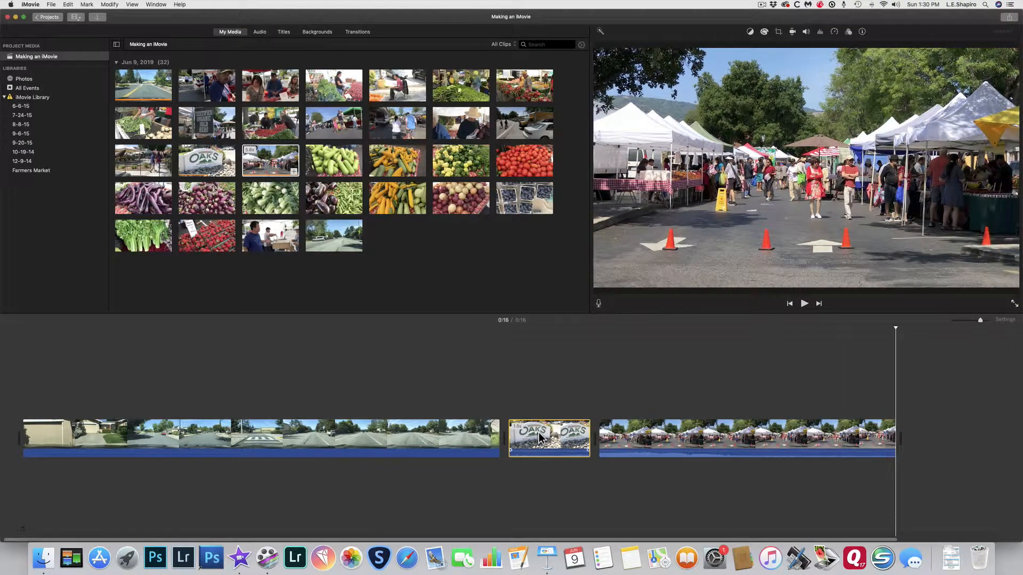
pyautogui.press('space')
pyautogui.press('space')
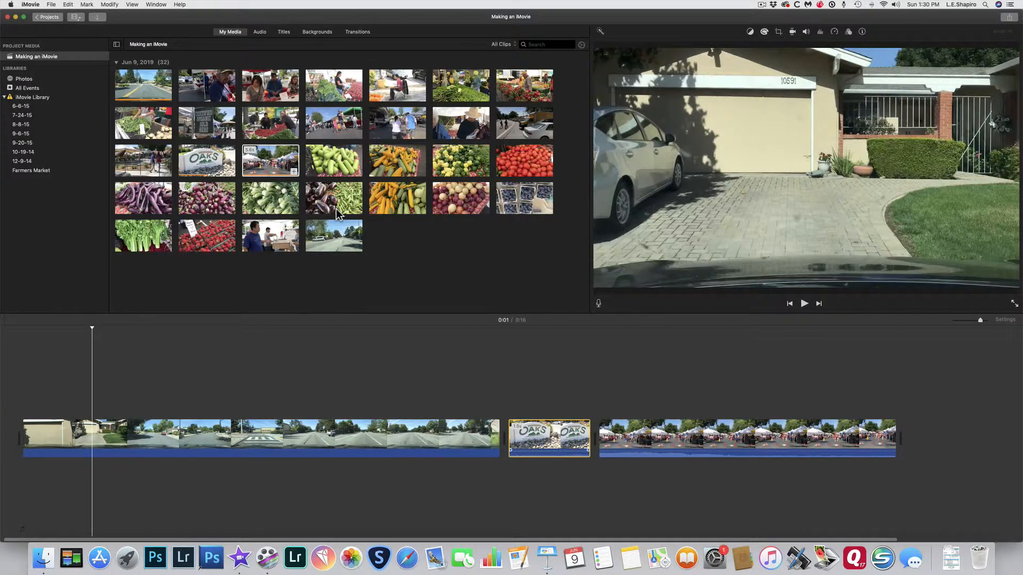
pyautogui.press('space')
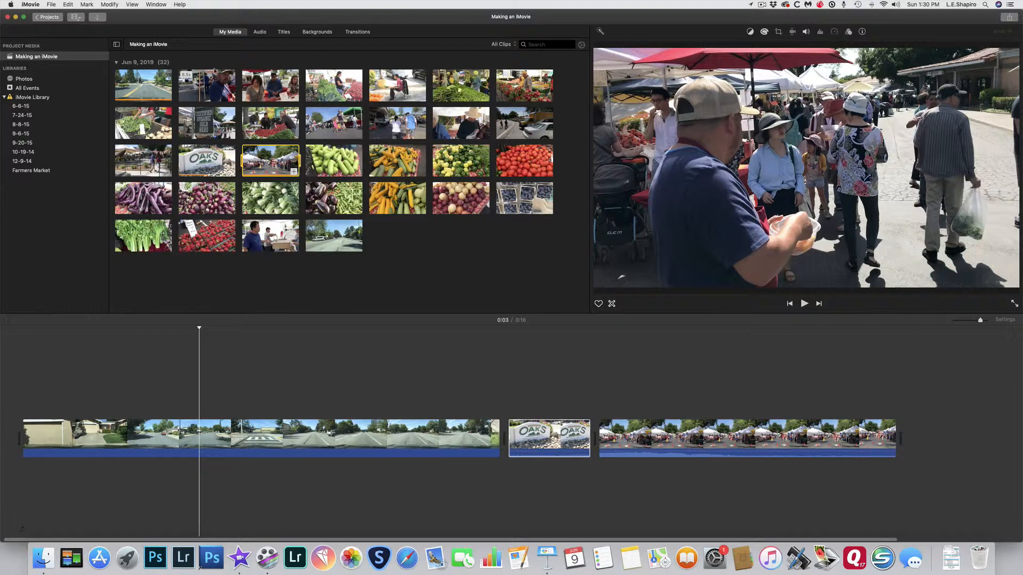
# Append clip IMG_1648 of the man in the cap after the market entrance clip in the timeline.
pyautogui.click(207, 82)
pyautogui.moveTo(413, 154)
pyautogui.mouseDown()
pyautogui.moveTo(662, 331)
pyautogui.moveTo(883, 410)
pyautogui.moveTo(893, 453)
pyautogui.mouseUp()
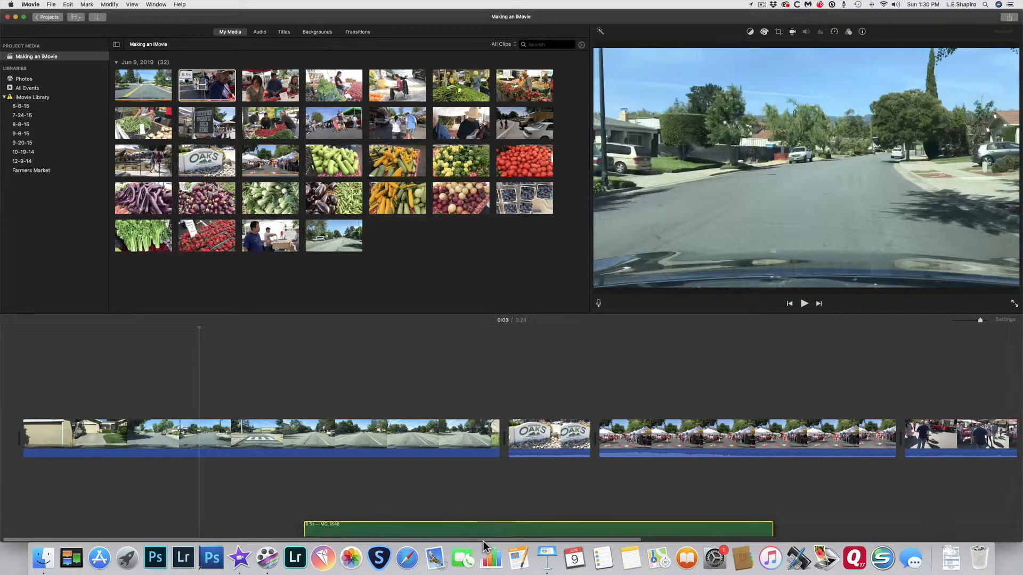
pyautogui.hscroll(5, 484, 541)
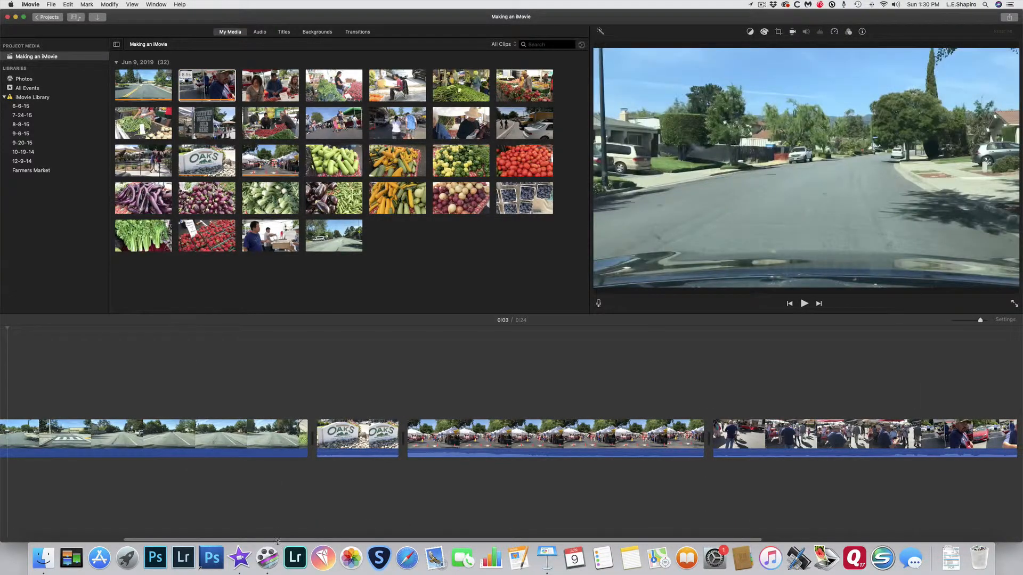
pyautogui.hscroll(5, 277, 541)
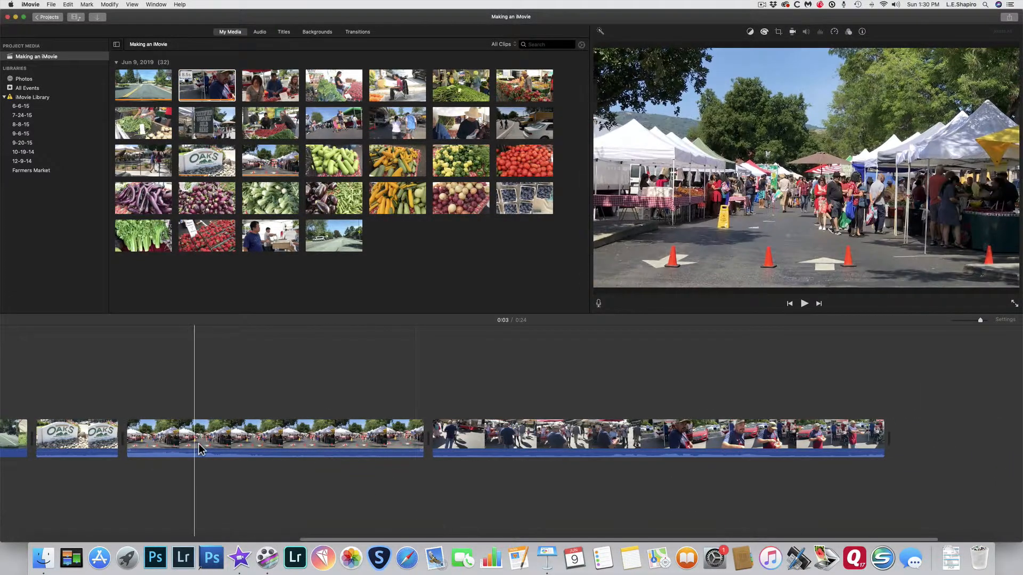
# Play the sequence from the market entrance clip through most of the clip of the man in the cap.
pyautogui.click(187, 442)
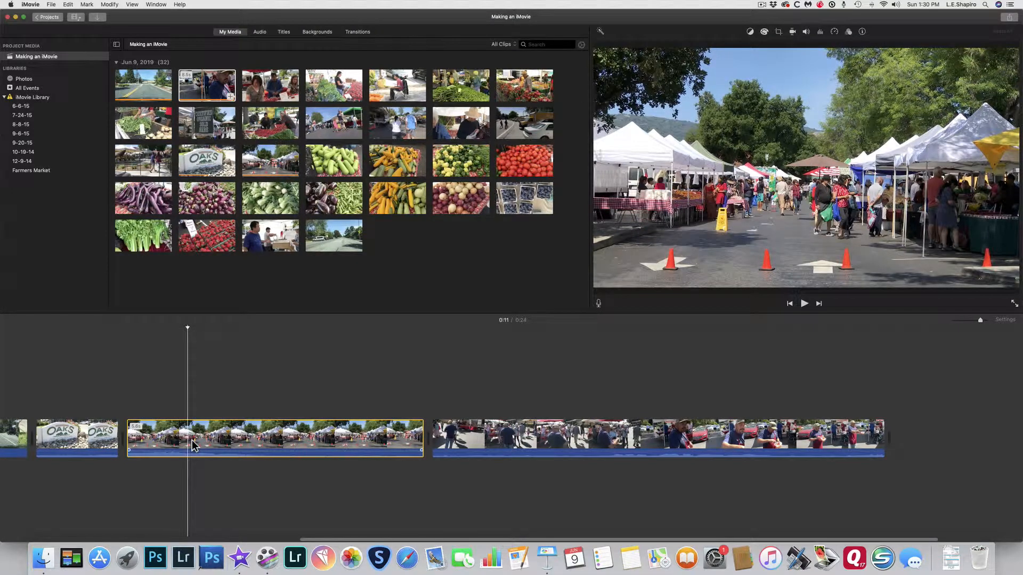
pyautogui.press('space')
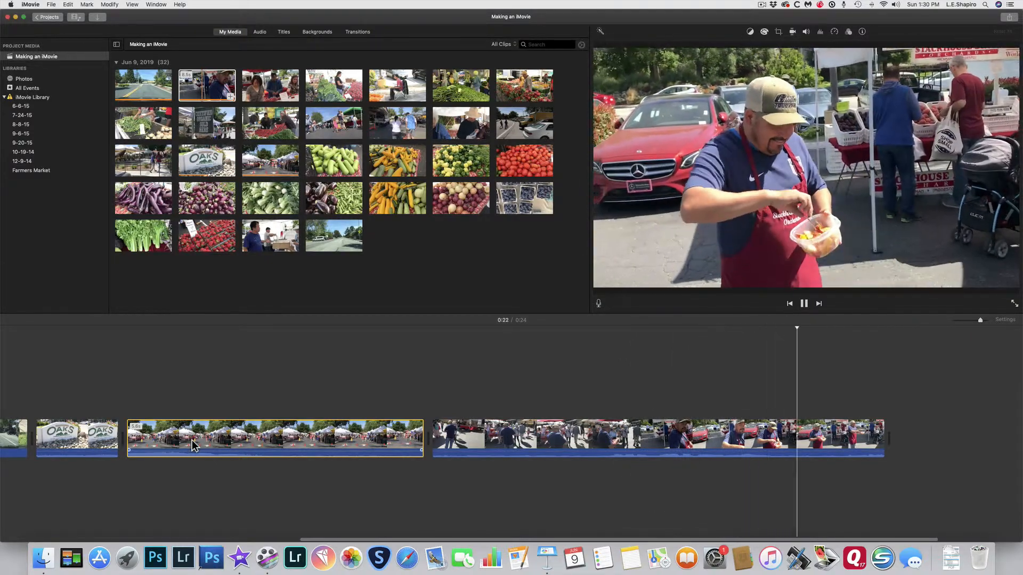
pyautogui.press('space')
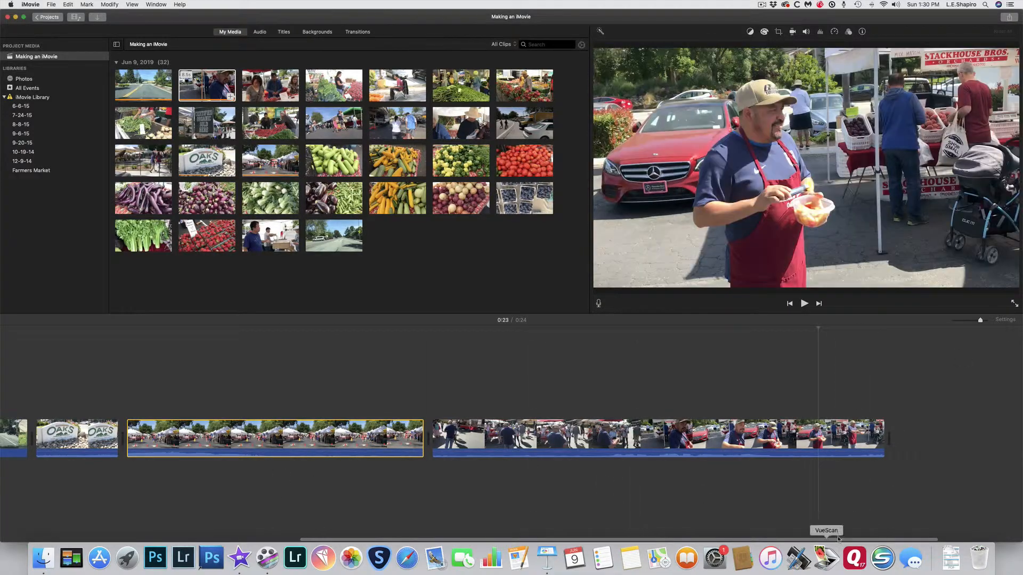
# Trim about 1 second off the end and about 2 seconds off the start of the clip of the man in the cap.
pyautogui.click(868, 436)
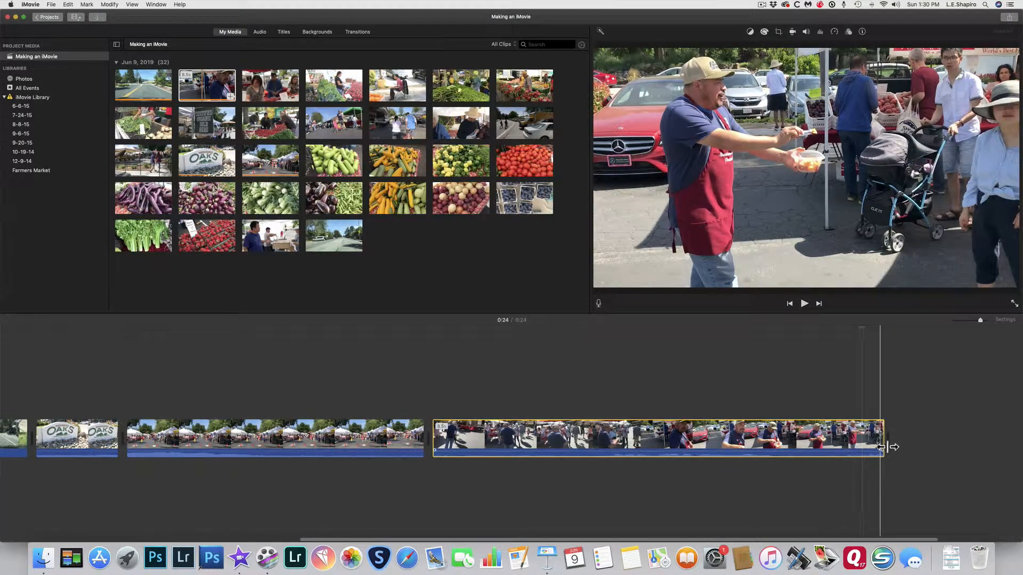
pyautogui.moveTo(885, 449); pyautogui.dragTo(855, 450)
pyautogui.click(490, 444)
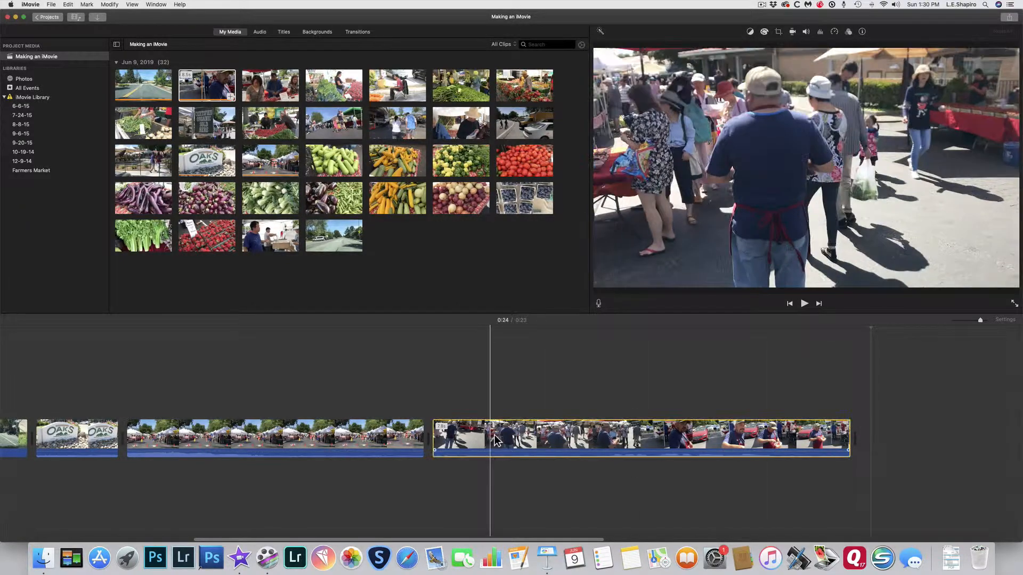
pyautogui.click(441, 445)
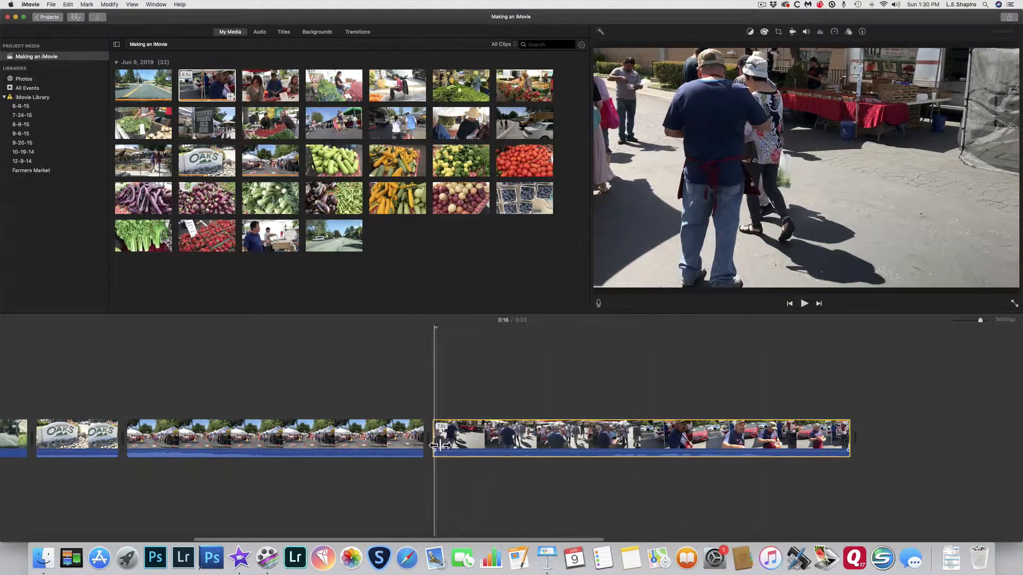
pyautogui.moveTo(473, 447); pyautogui.dragTo(473, 443)
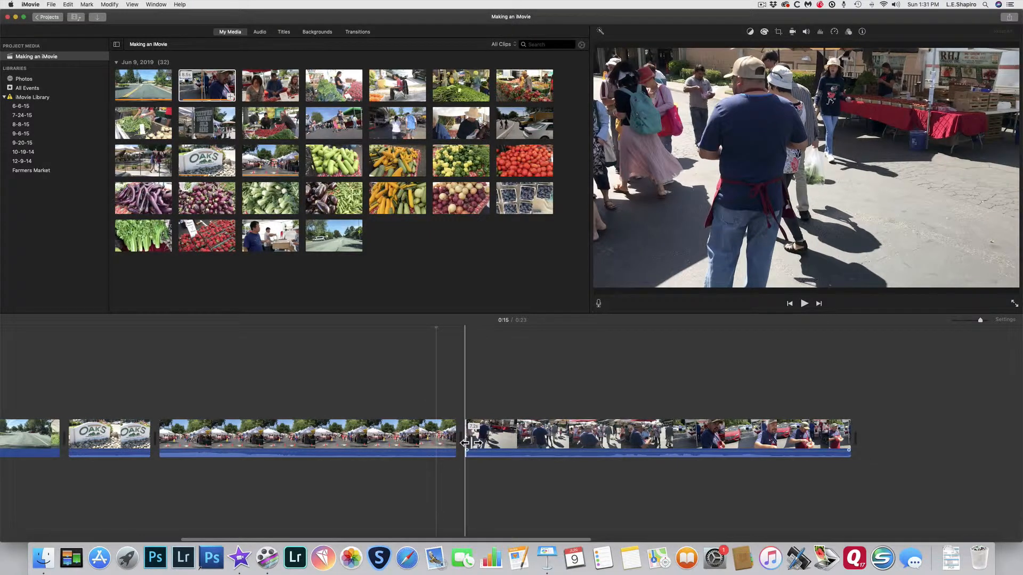
pyautogui.moveTo(470, 442); pyautogui.dragTo(566, 455)
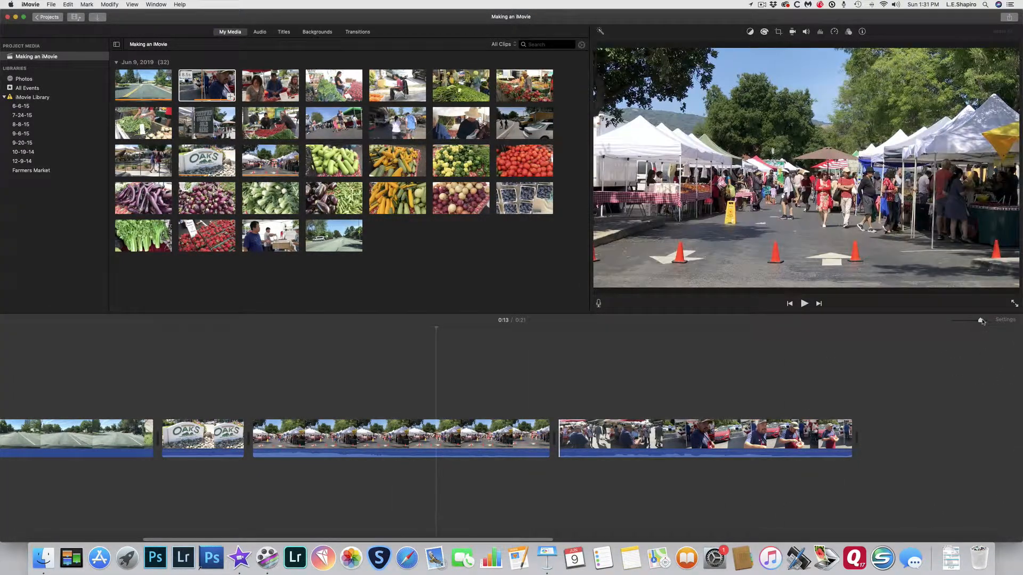
# Append the produce stand clip of the woman with the tote bag at the end of the timeline and play part of the movie.
pyautogui.moveTo(981, 320); pyautogui.dragTo(974, 320)
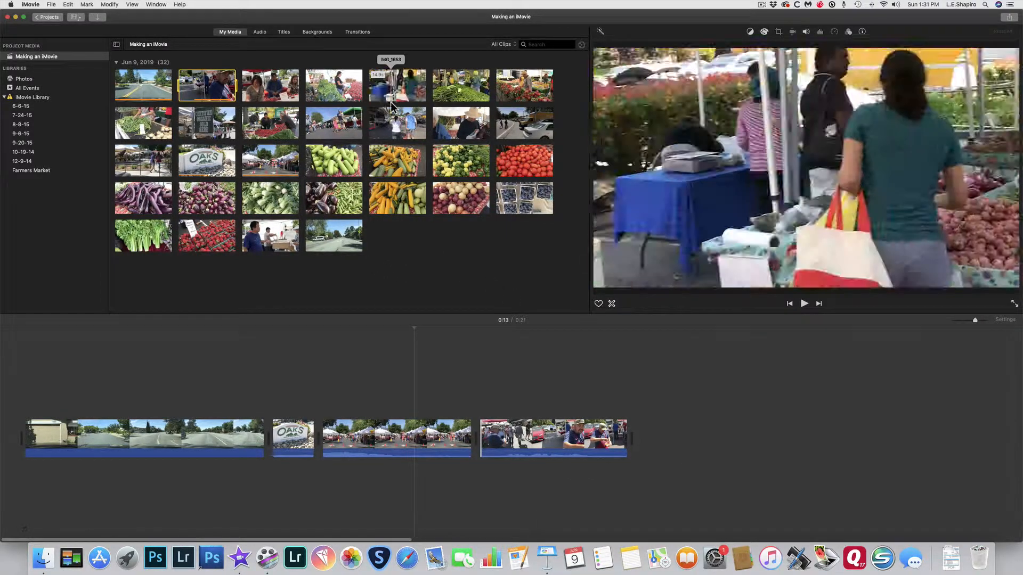
pyautogui.click(402, 94)
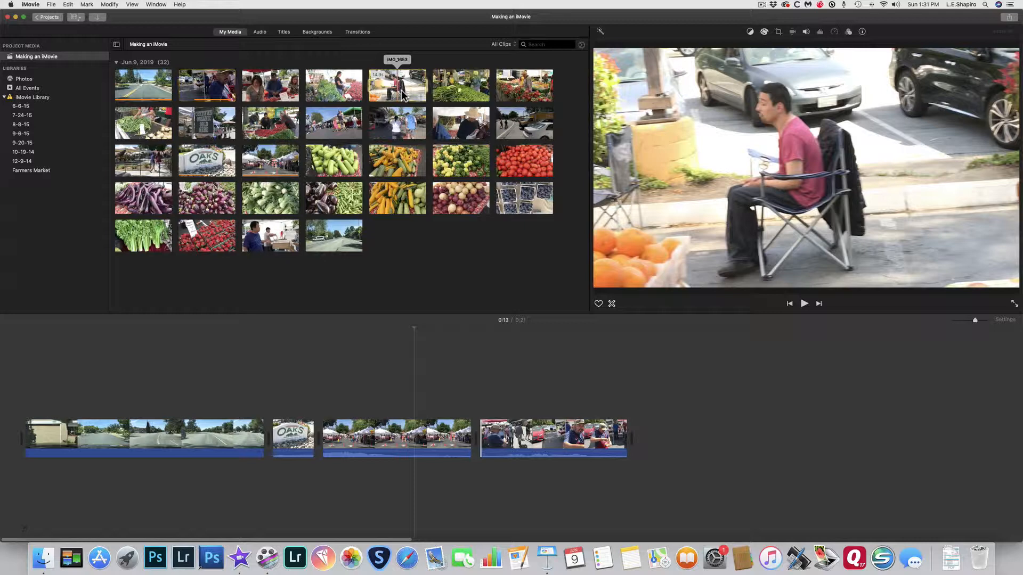
pyautogui.moveTo(518, 180); pyautogui.dragTo(639, 447)
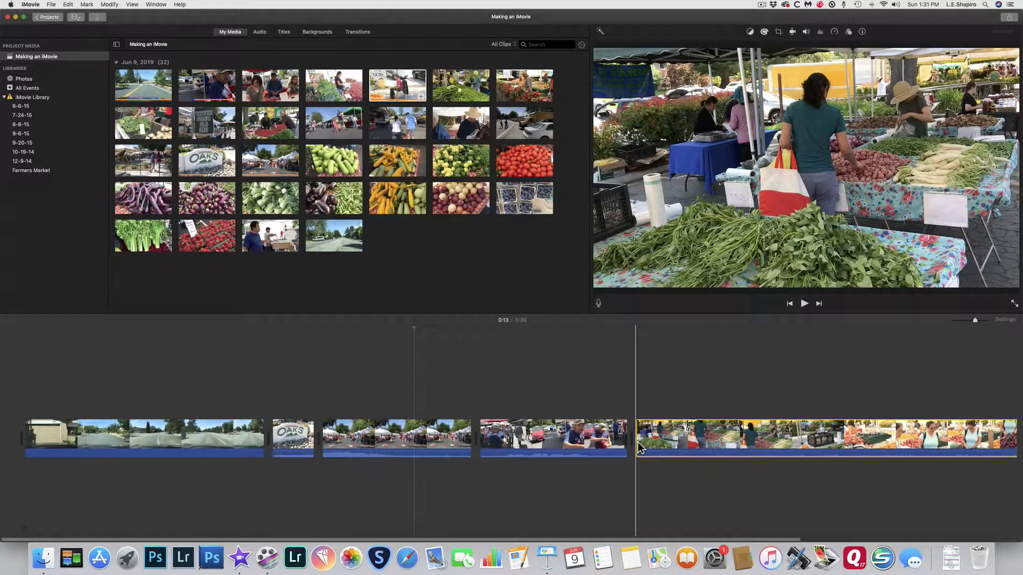
pyautogui.press('space')
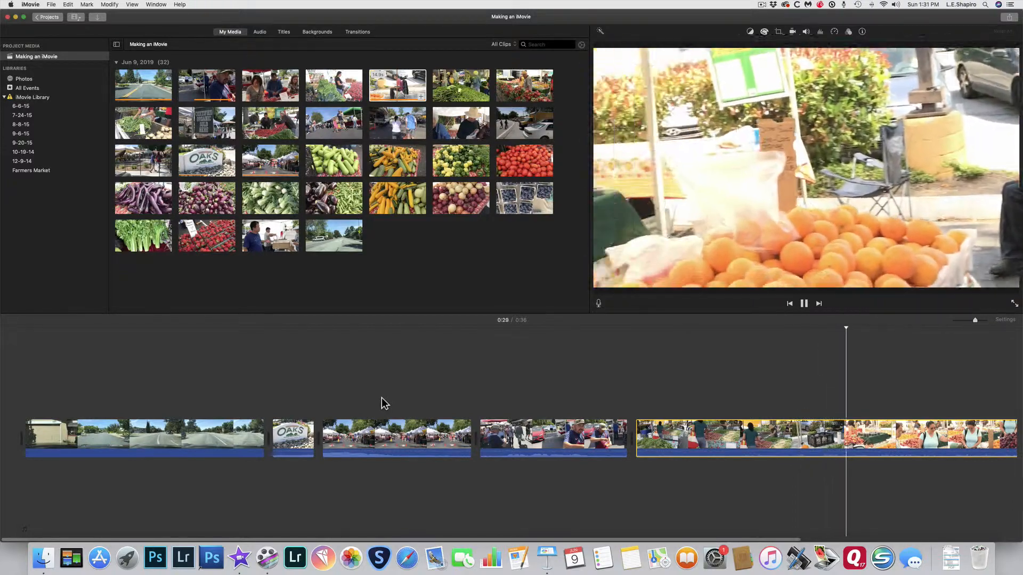
pyautogui.press('space')
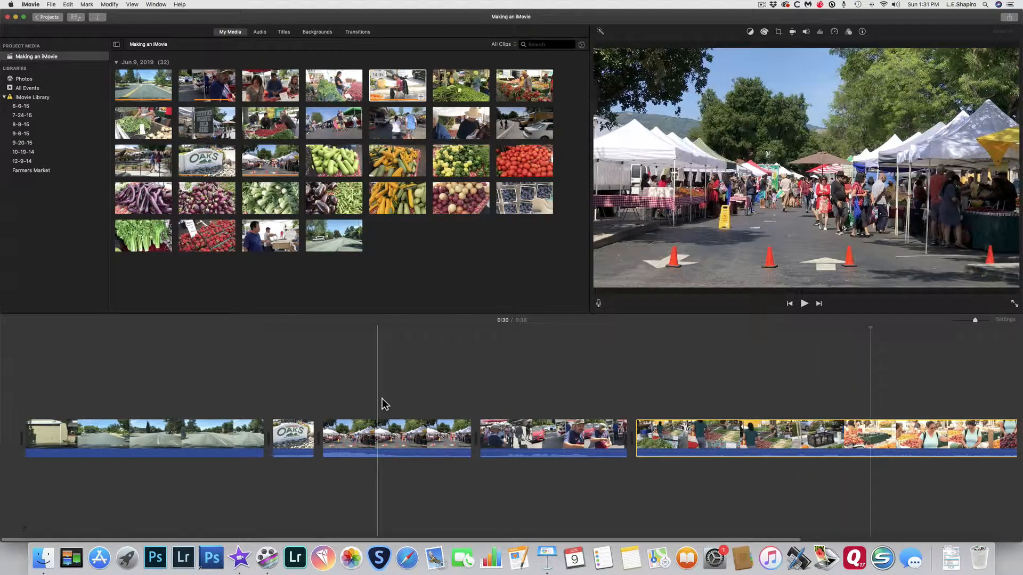
# Split the produce stand clip at about 0:29, delete its first part, and play the movie briefly from the beginning.
pyautogui.click(382, 398)
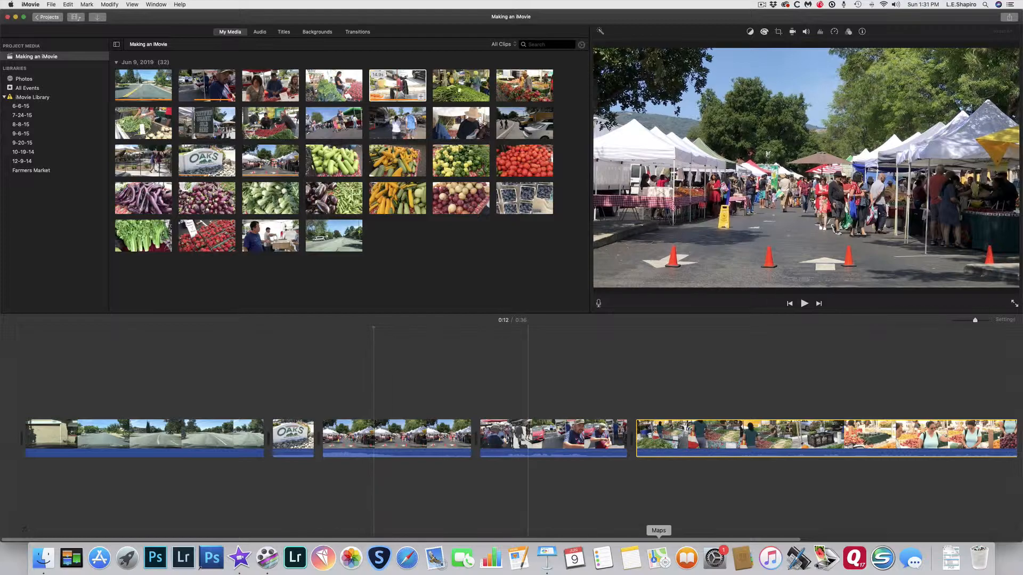
pyautogui.click(798, 468)
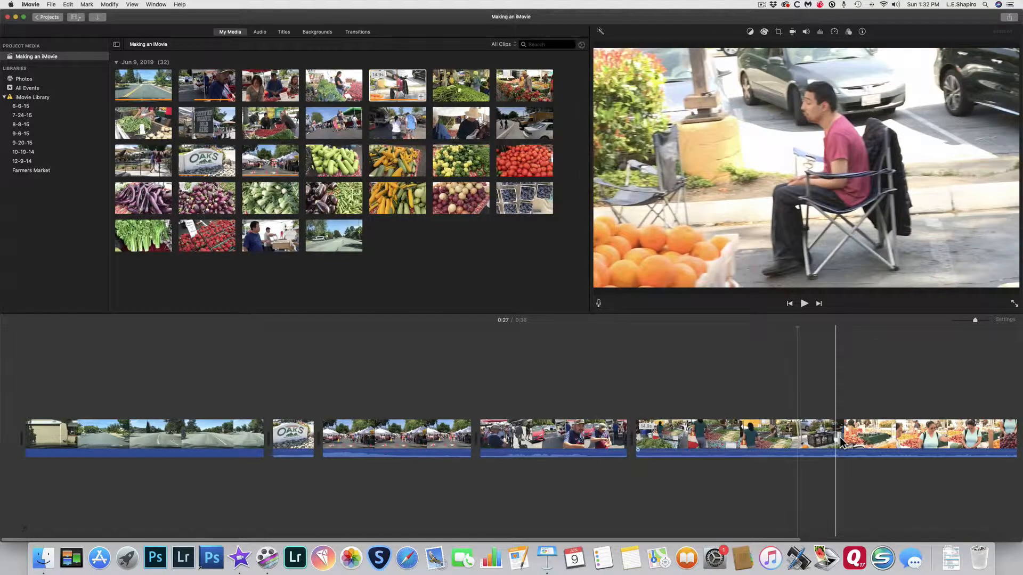
pyautogui.click(839, 437)
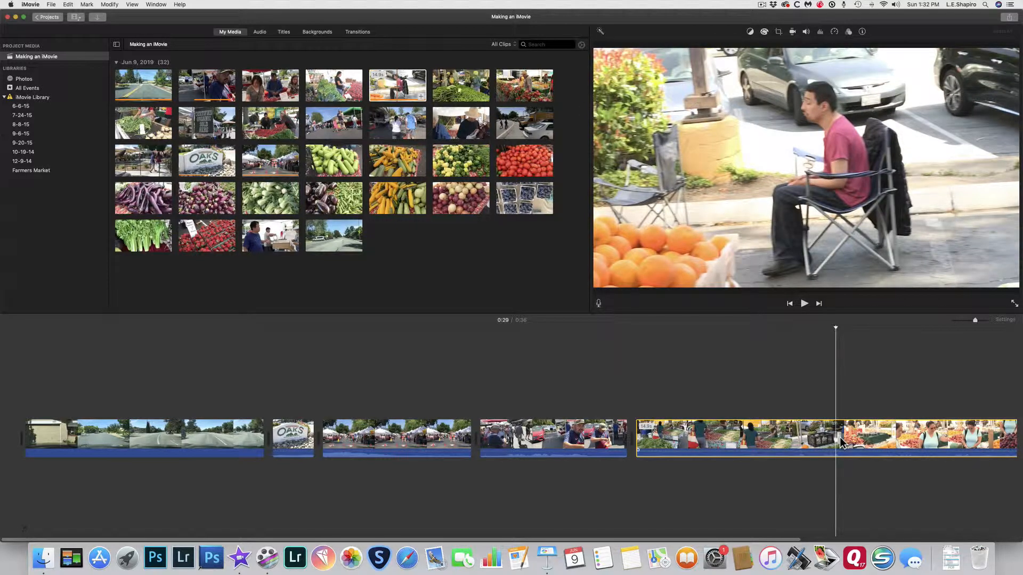
pyautogui.press('super+b')
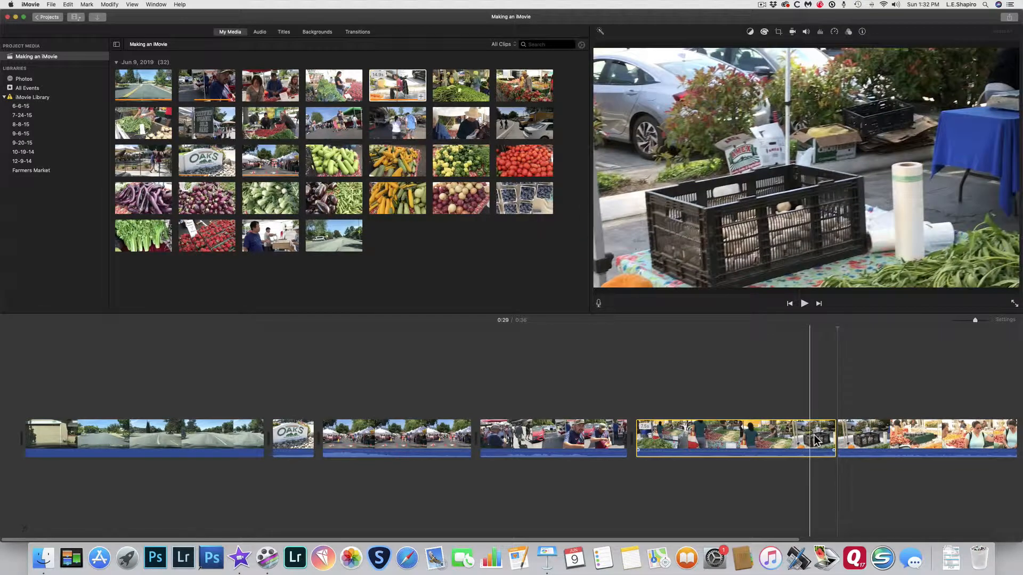
pyautogui.press('Delete')
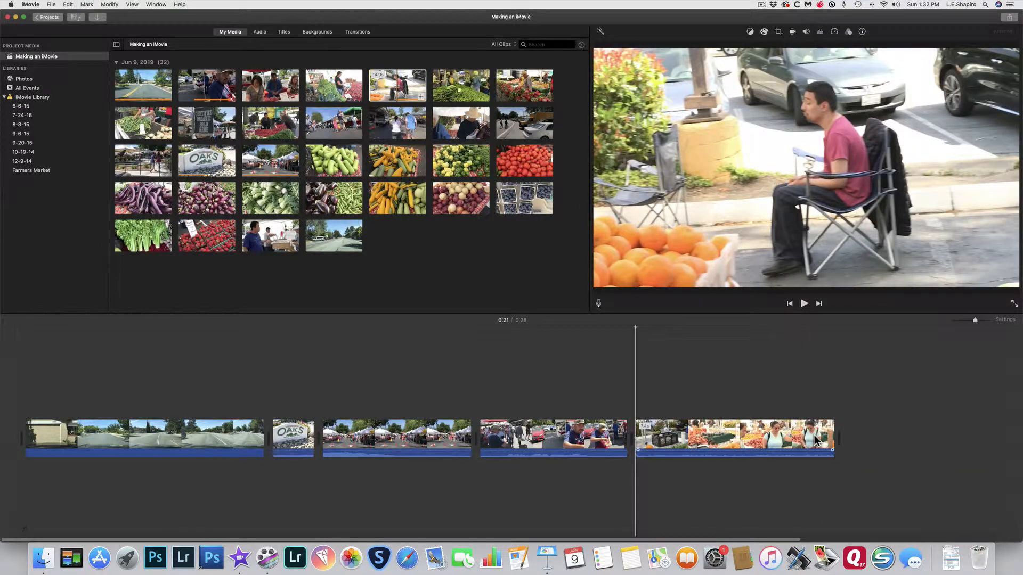
pyautogui.press('space')
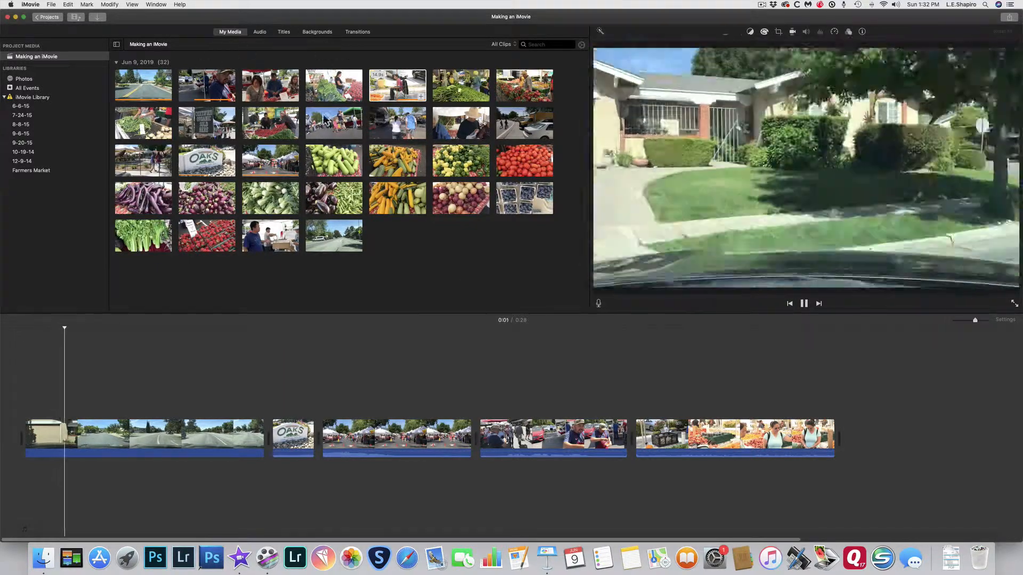
pyautogui.press('space')
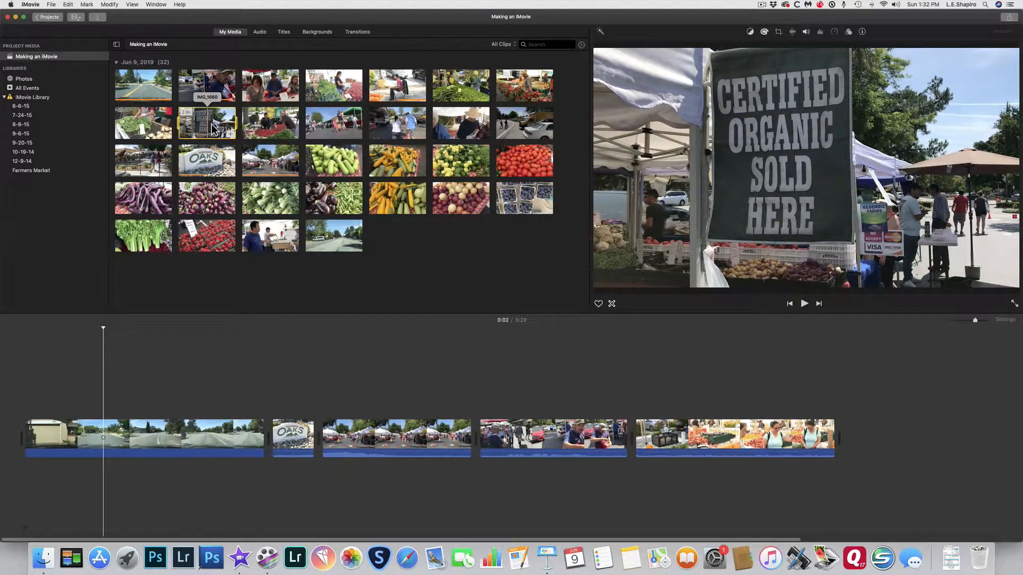
# Insert the Certified Organic sign clip IMG_1680 between the Oaks sign and market entrance clips and play back from the Oaks sign.
pyautogui.moveTo(316, 337); pyautogui.dragTo(327, 450)
pyautogui.click(281, 435)
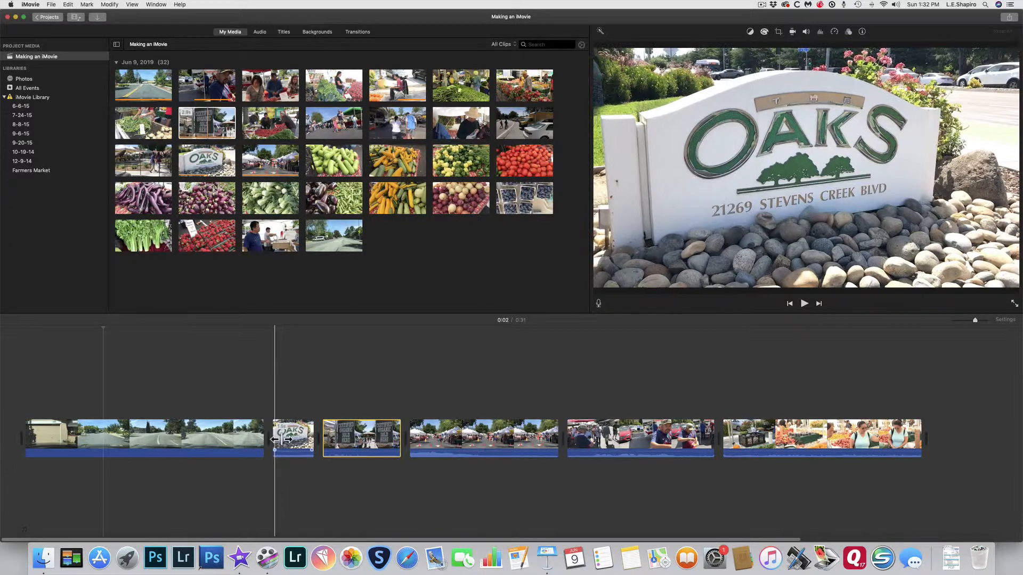
pyautogui.press('space')
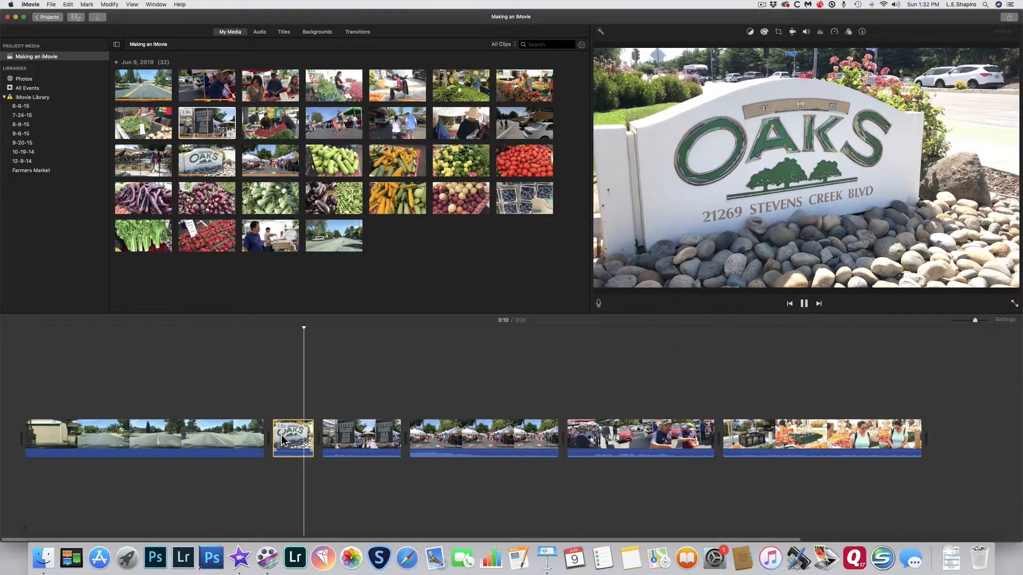
pyautogui.press('space')
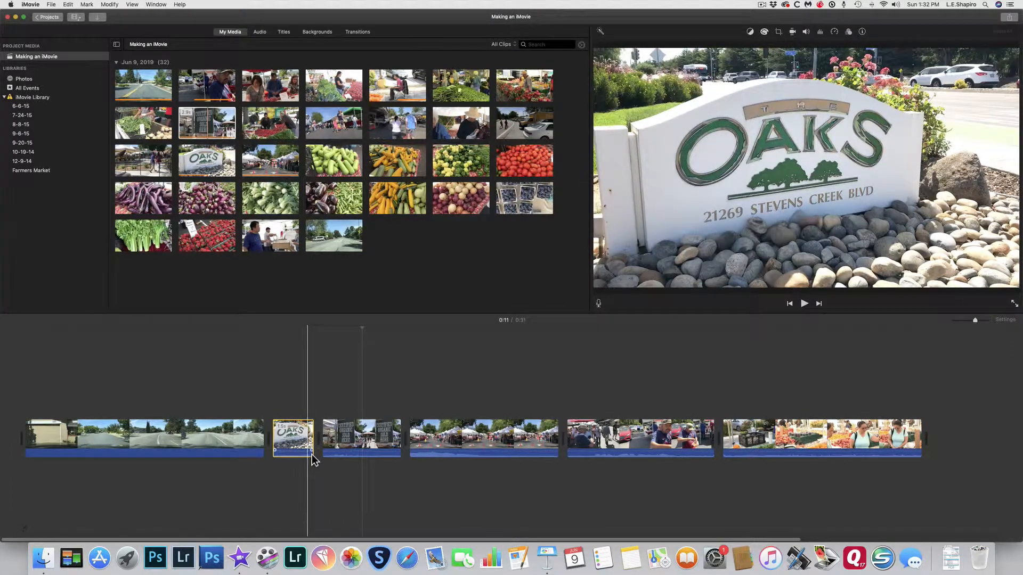
# Split the Certified Organic sign clip at its middle and delete the second half.
pyautogui.press('super+b')
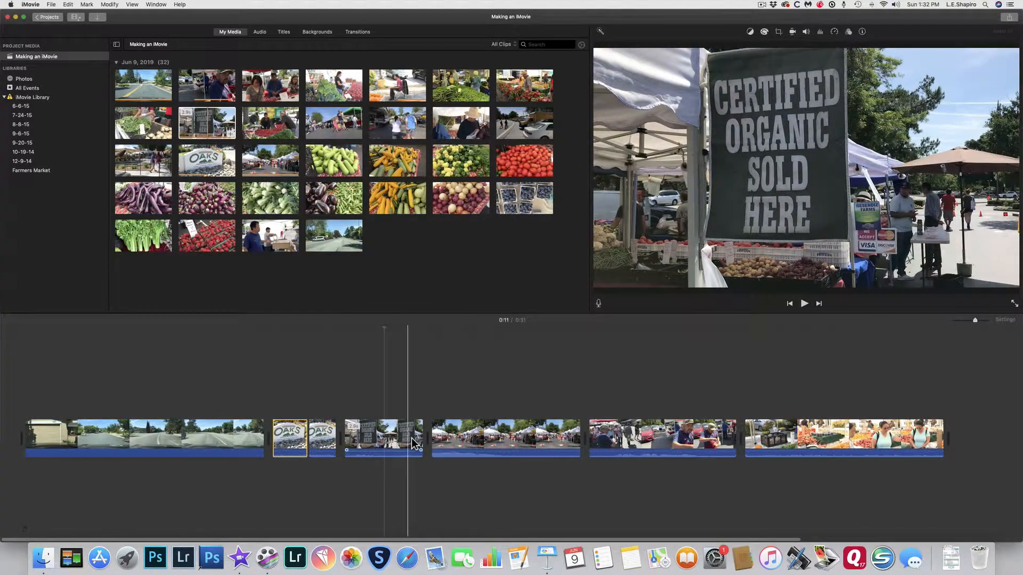
pyautogui.press('super+z')
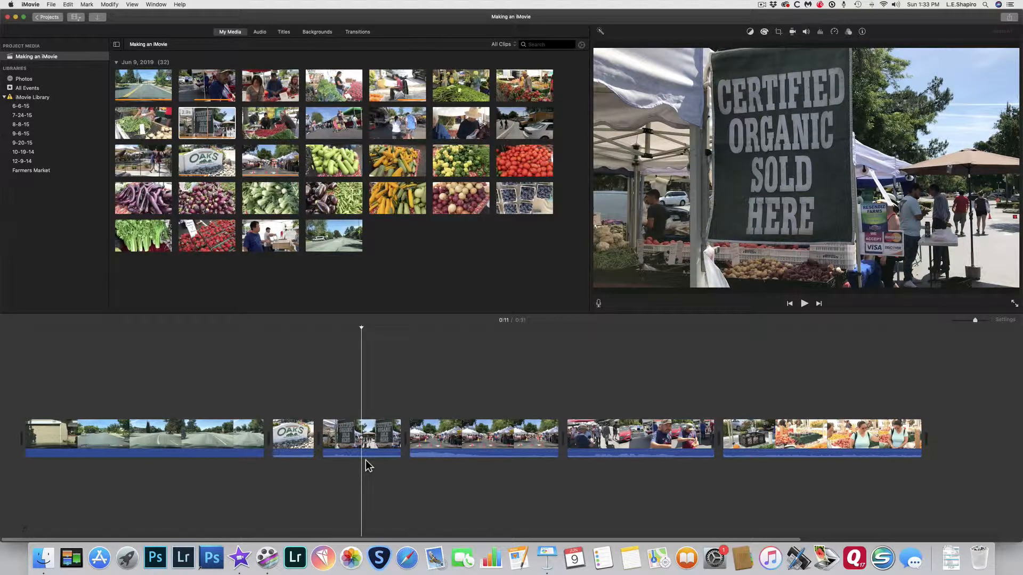
pyautogui.press('super+b')
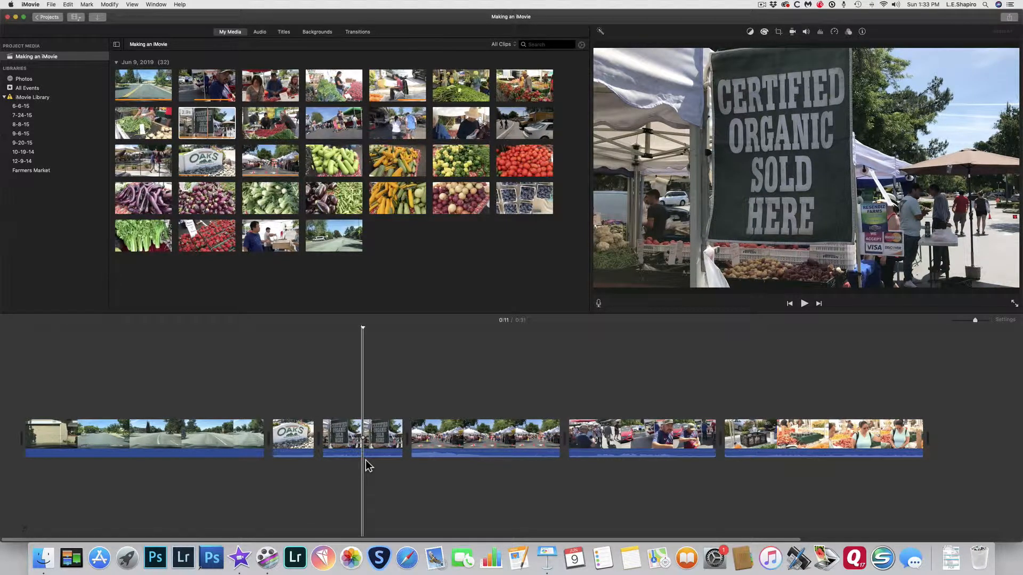
pyautogui.click(381, 443)
pyautogui.press('Delete')
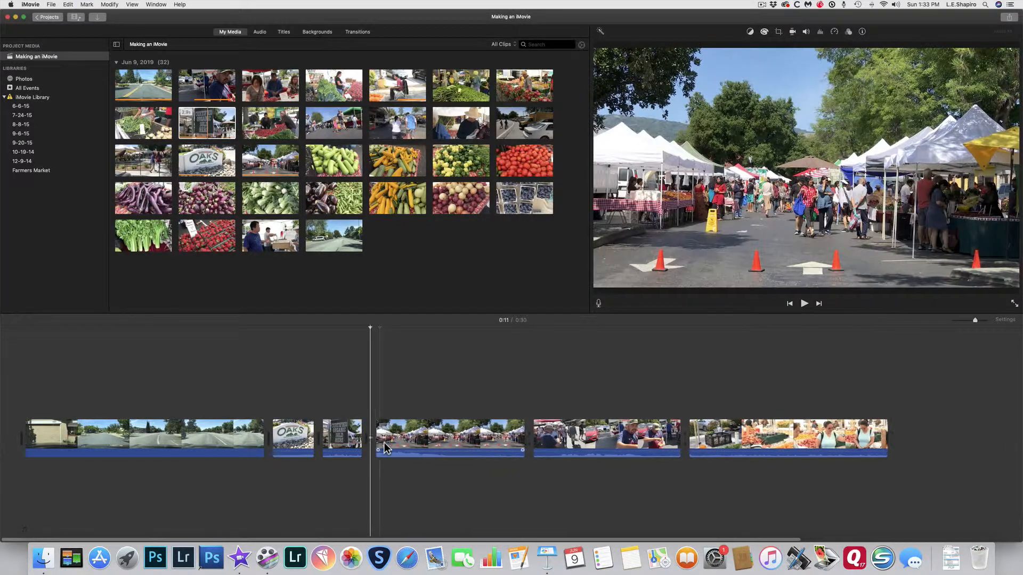
# Play the movie from the end of the driving clip through the sign and market entrance clips.
pyautogui.click(244, 437)
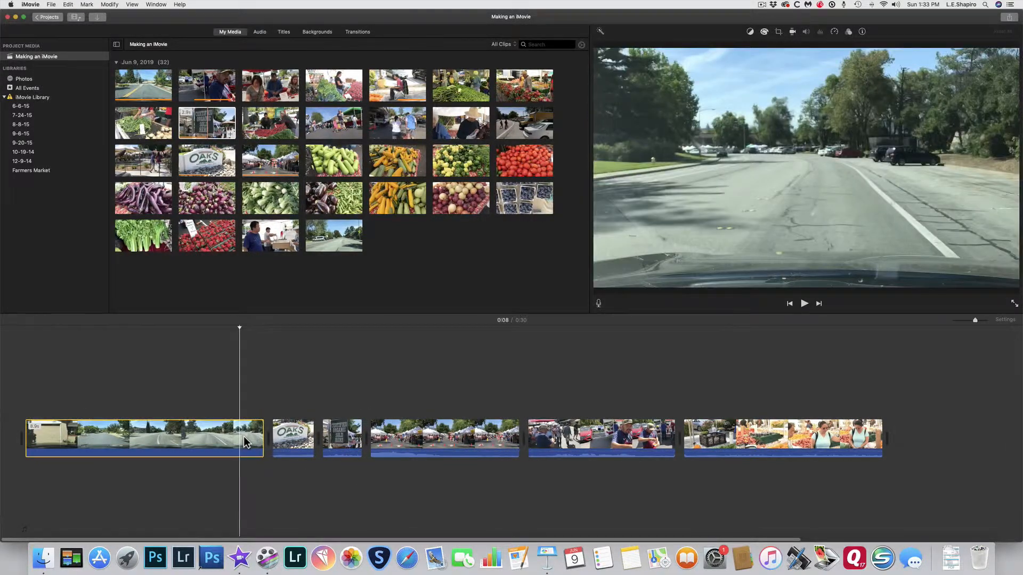
pyautogui.press('space')
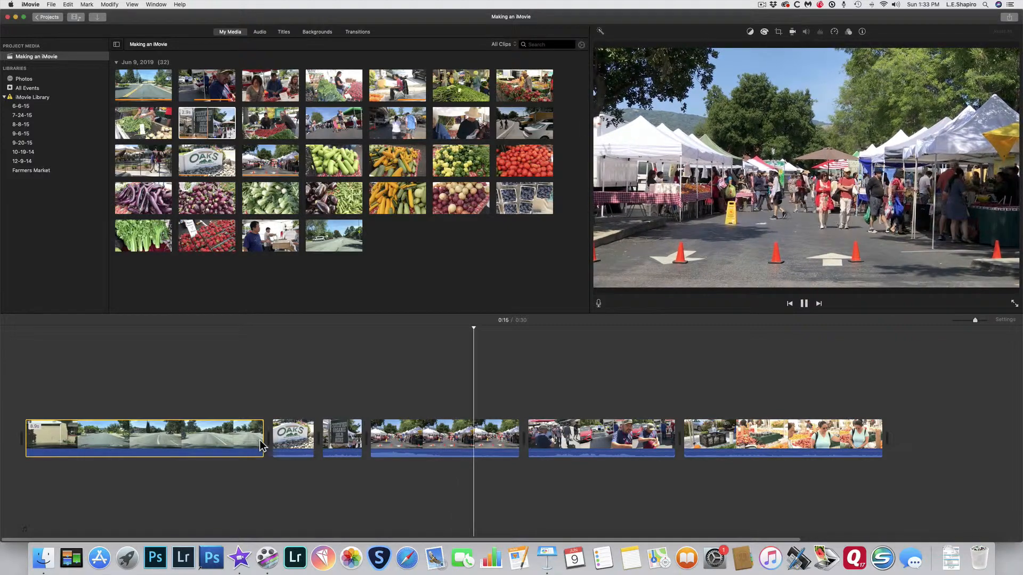
pyautogui.click(227, 131)
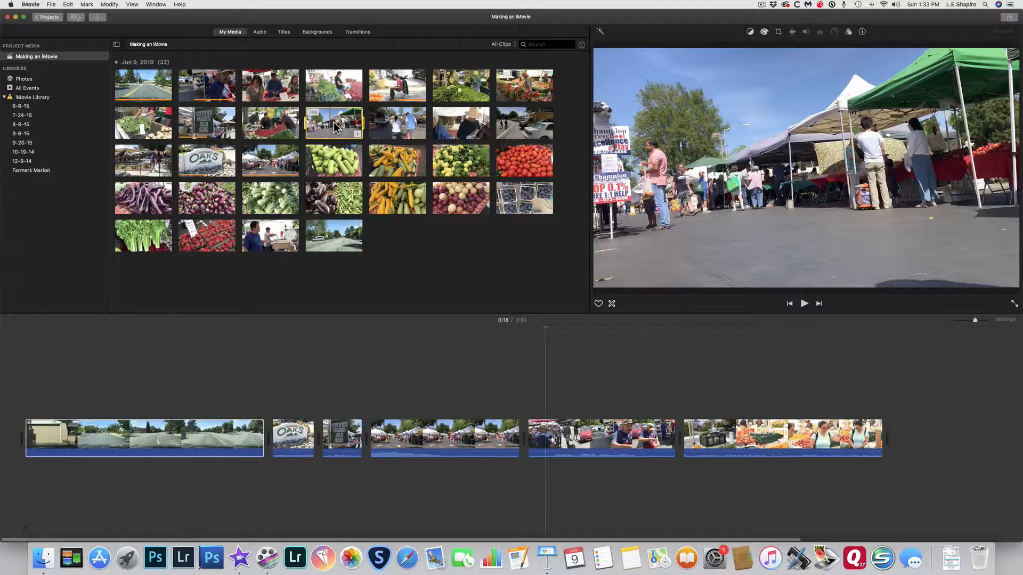
# Append the clip of people walking past the tents to the end of the main track and remove the produce stand clip before it.
pyautogui.moveTo(365, 131); pyautogui.dragTo(815, 394)
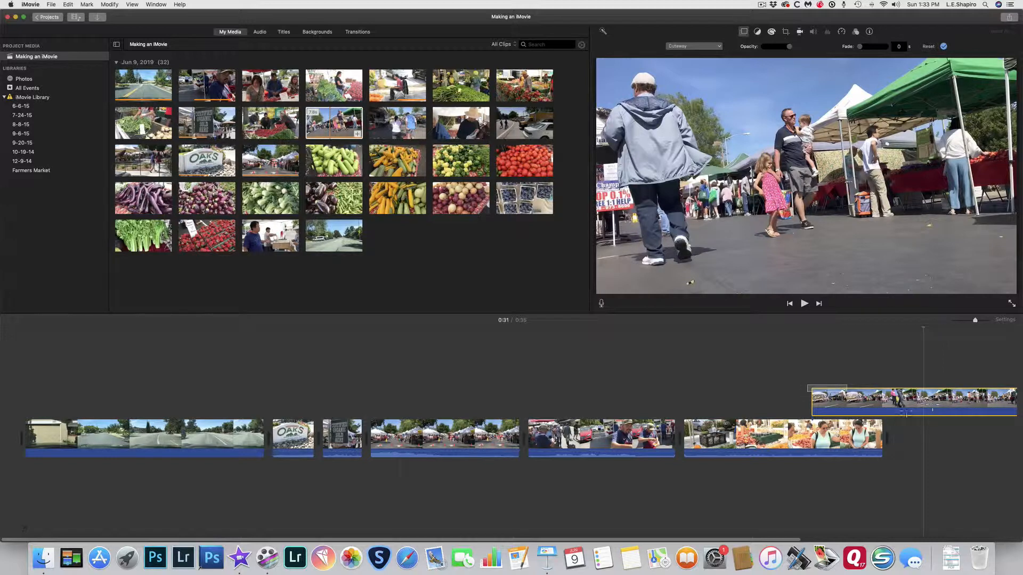
pyautogui.moveTo(859, 412); pyautogui.dragTo(938, 444)
pyautogui.click(823, 449)
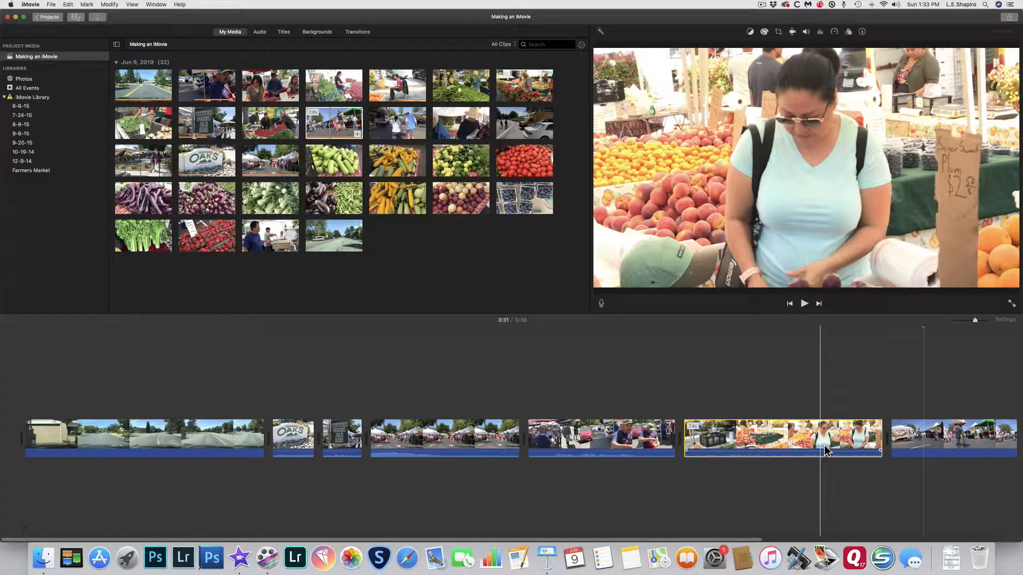
pyautogui.press('space')
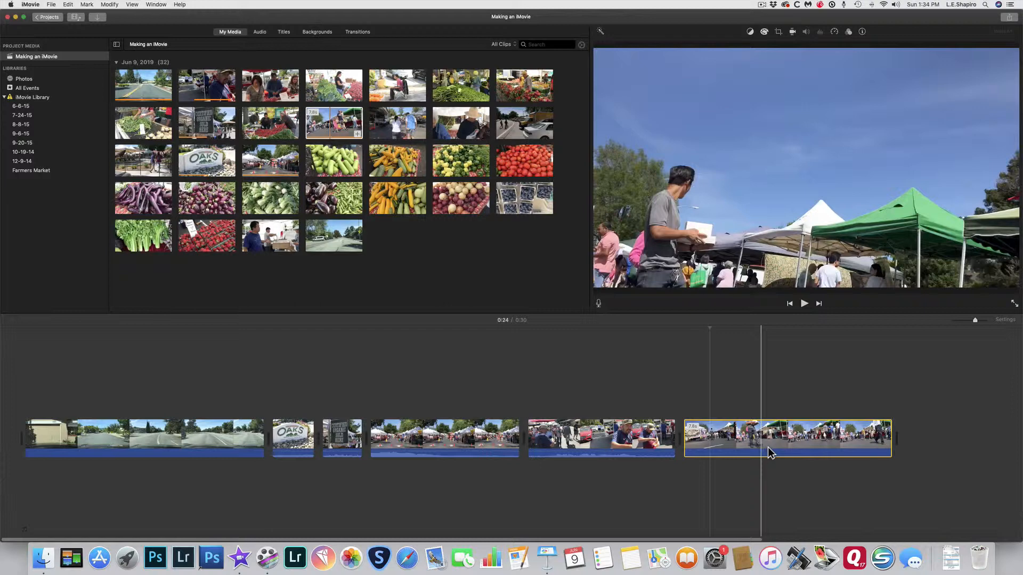
# Split the last clip, people walking past the tents, just before its middle and delete the first part.
pyautogui.click(767, 447)
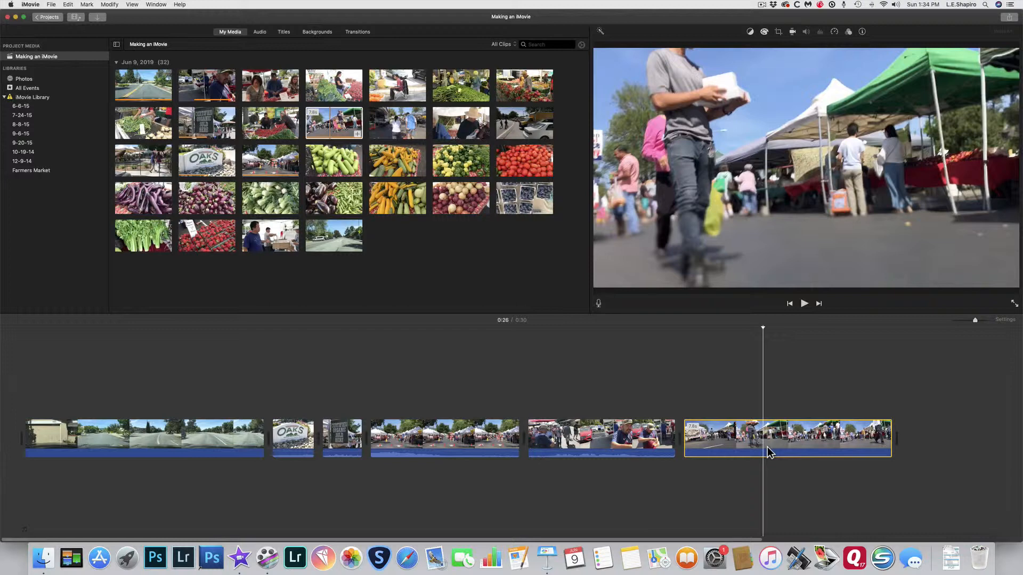
pyautogui.press('super+b')
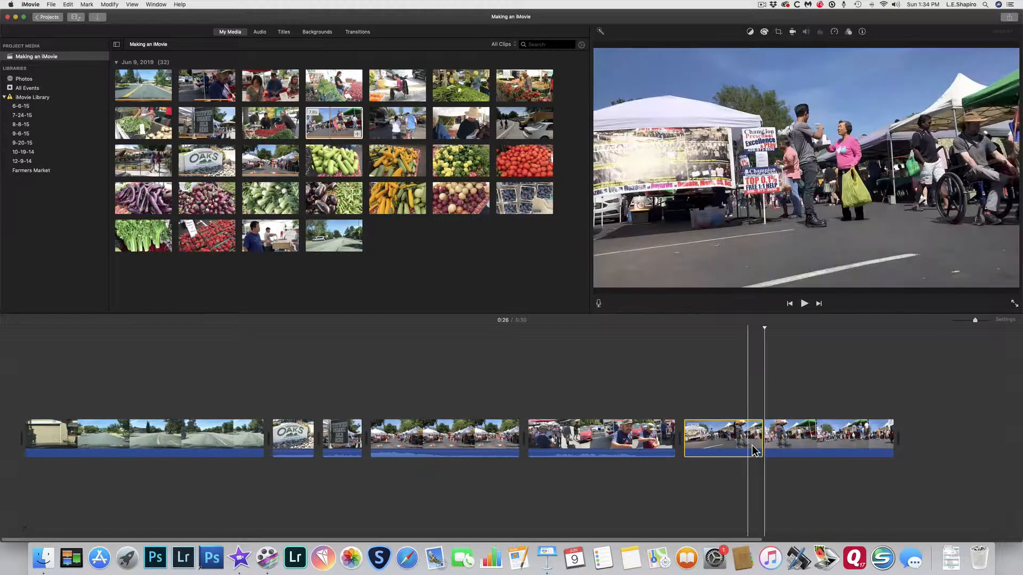
pyautogui.press('Delete')
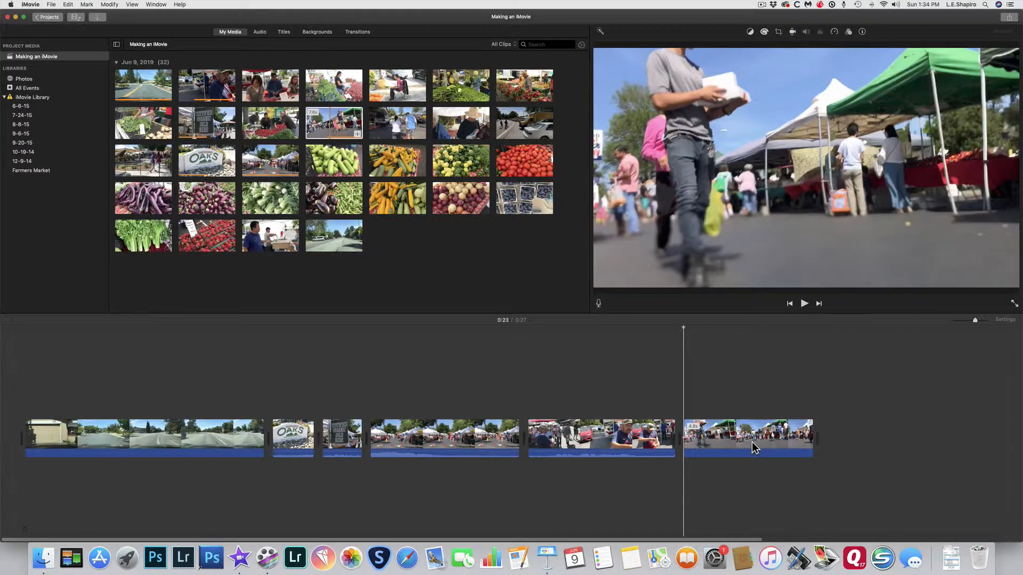
# Play back the movie from near the end of the clip before the shortened walking clip.
pyautogui.click(653, 442)
pyautogui.press('space')
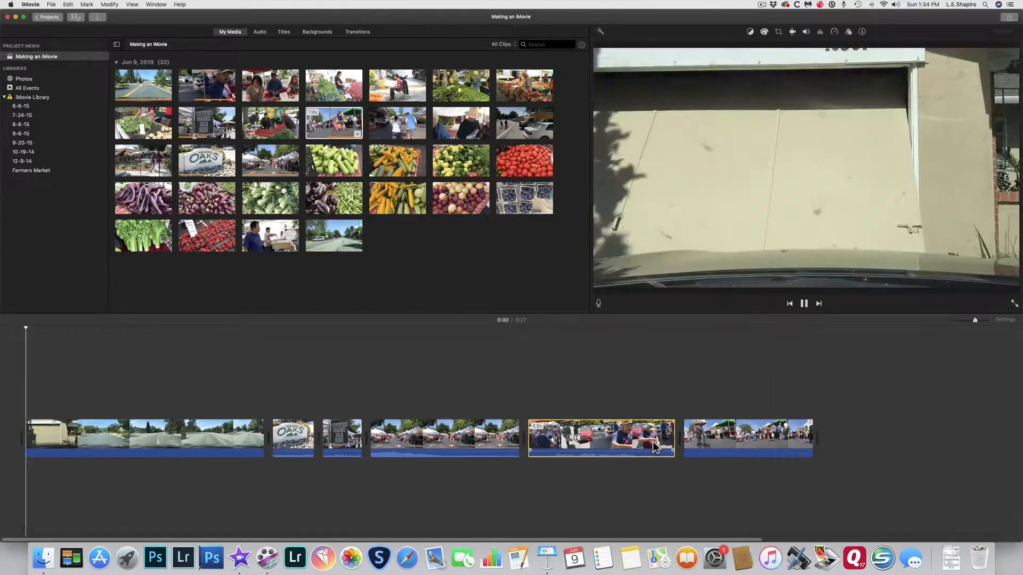
pyautogui.press('space')
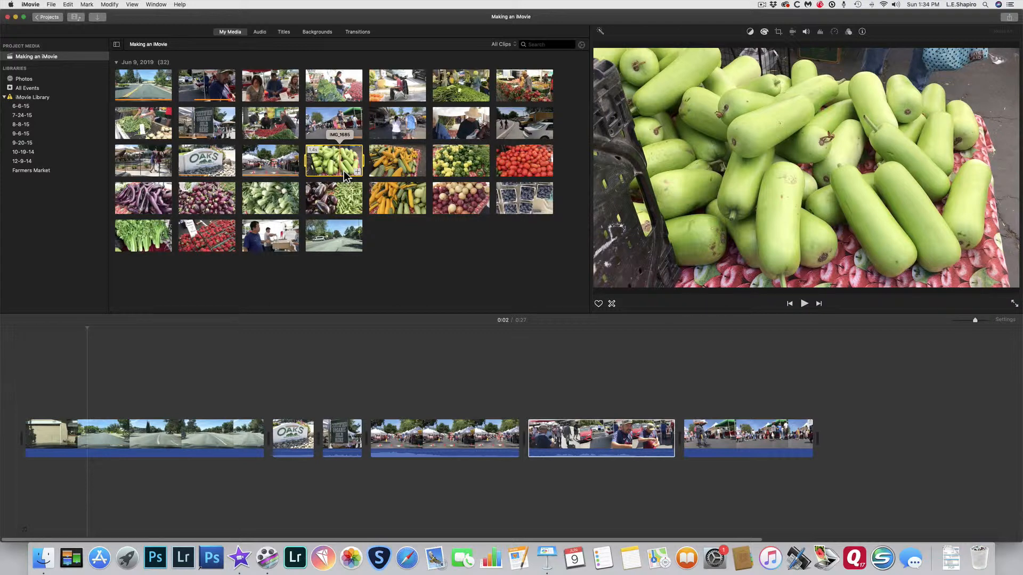
# Select the thirteen produce clips from the green squash IMG_1685 through the strawberries and append them to the end of the movie.
pyautogui.keyDown('shift'); pyautogui.click(395, 197); pyautogui.keyUp('shift')
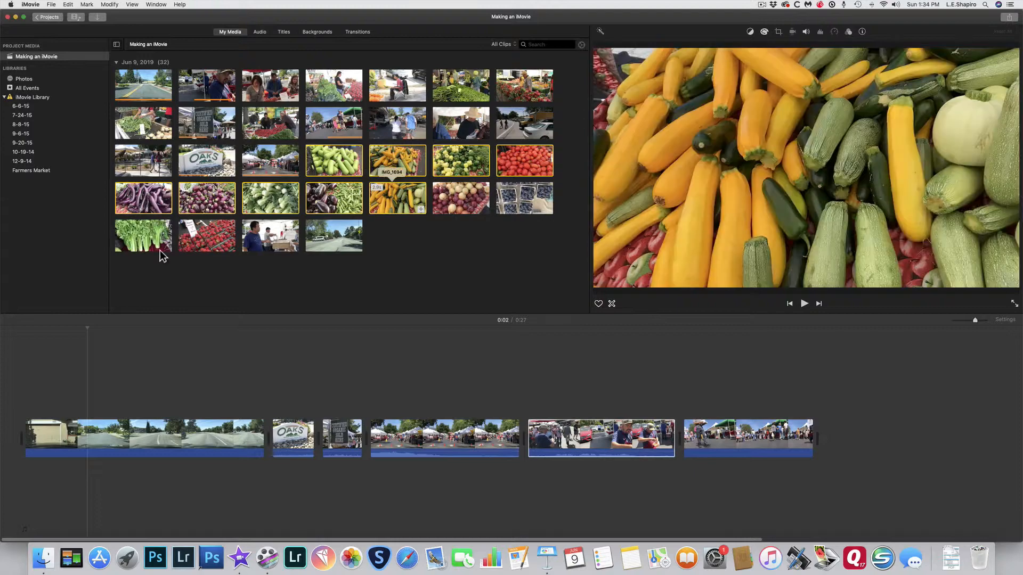
pyautogui.keyDown('shift'); pyautogui.click(213, 252); pyautogui.keyUp('shift')
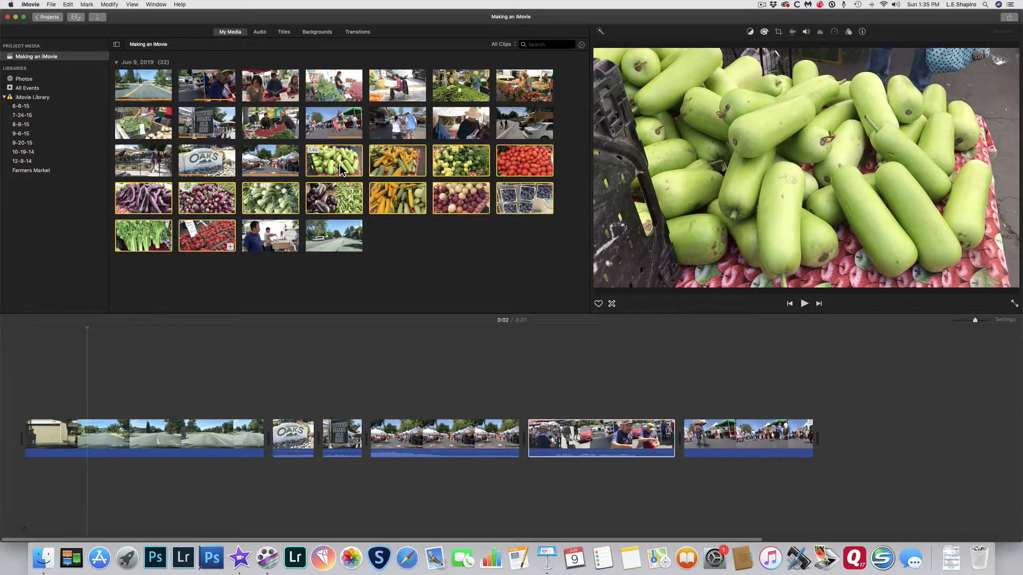
pyautogui.moveTo(652, 288); pyautogui.dragTo(846, 445)
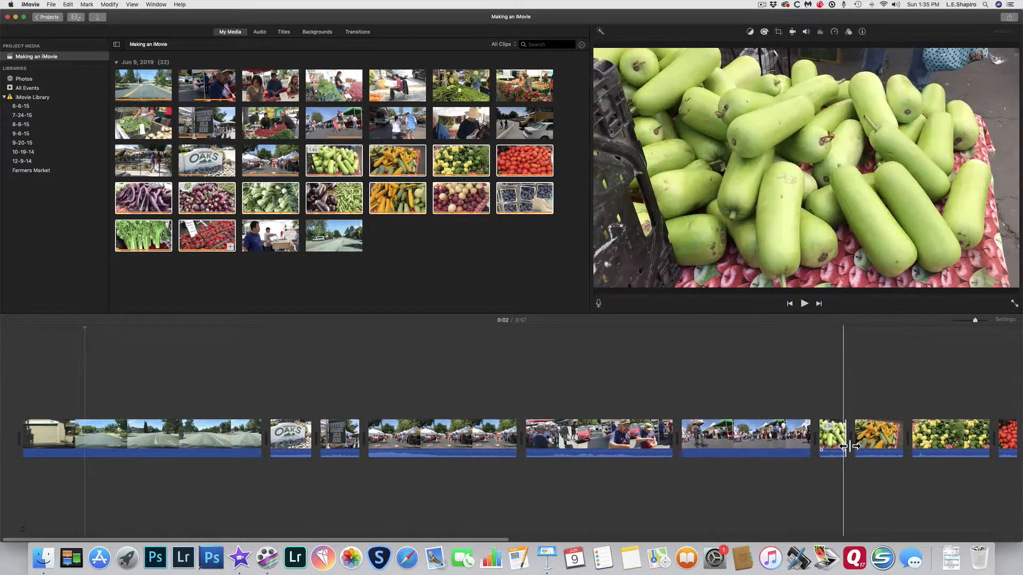
# Trim the ends of the green squash, yellow squash, bell pepper and tomato clips to equally short lengths.
pyautogui.moveTo(849, 447); pyautogui.dragTo(833, 445)
pyautogui.click(885, 443)
pyautogui.moveTo(899, 448); pyautogui.dragTo(863, 448)
pyautogui.click(911, 445)
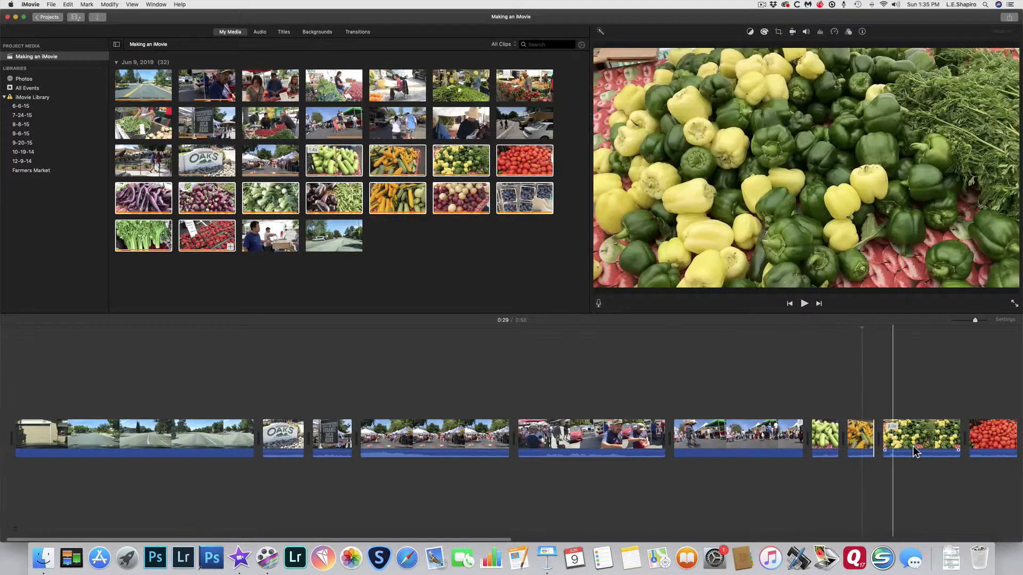
pyautogui.moveTo(965, 449); pyautogui.dragTo(907, 449)
pyautogui.click(977, 443)
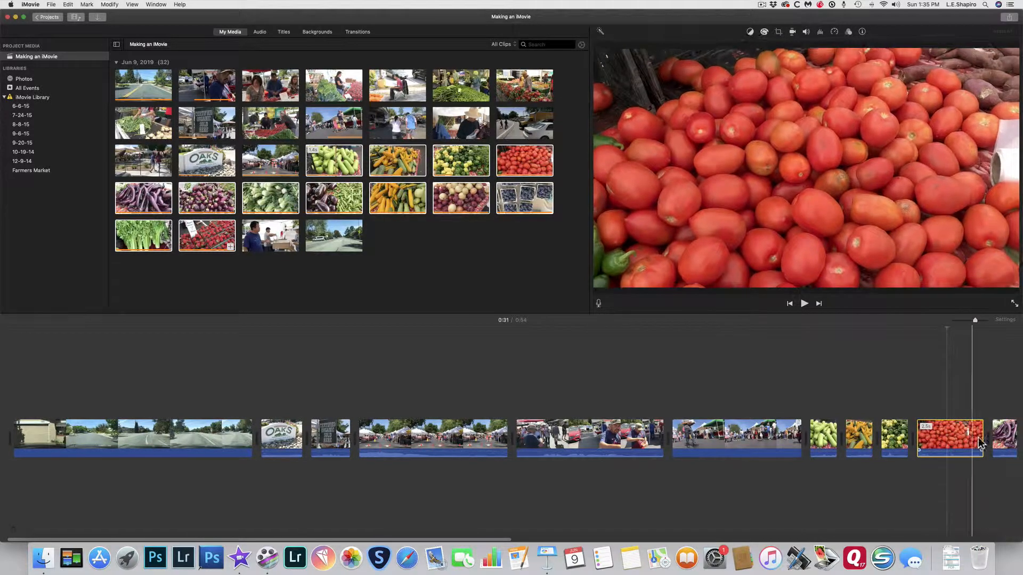
pyautogui.moveTo(986, 444); pyautogui.dragTo(938, 443)
# Trim the ends of the next four produce clips, from the long purple eggplants onward, to the same short length.
pyautogui.click(983, 443)
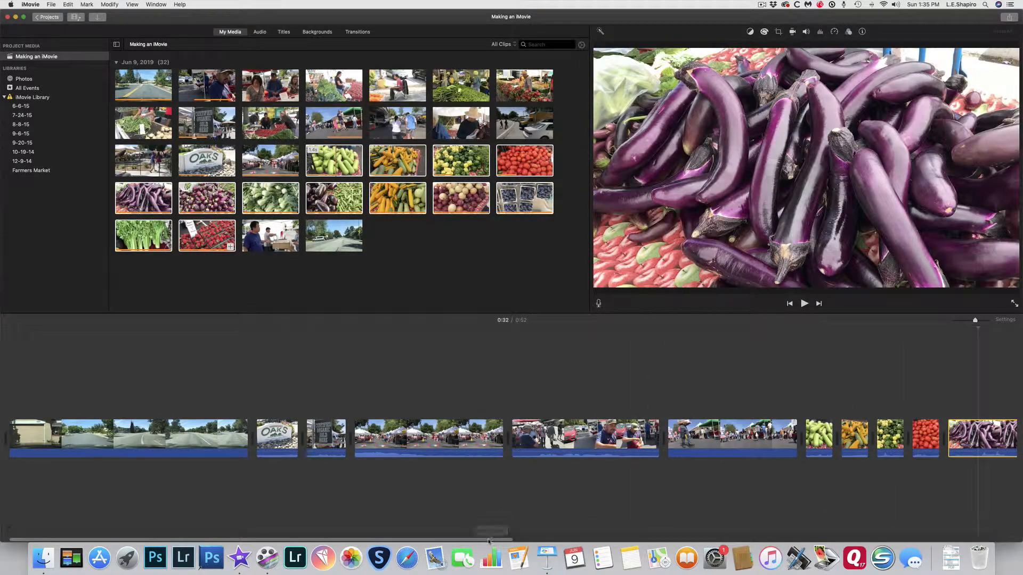
pyautogui.moveTo(490, 539); pyautogui.dragTo(672, 540)
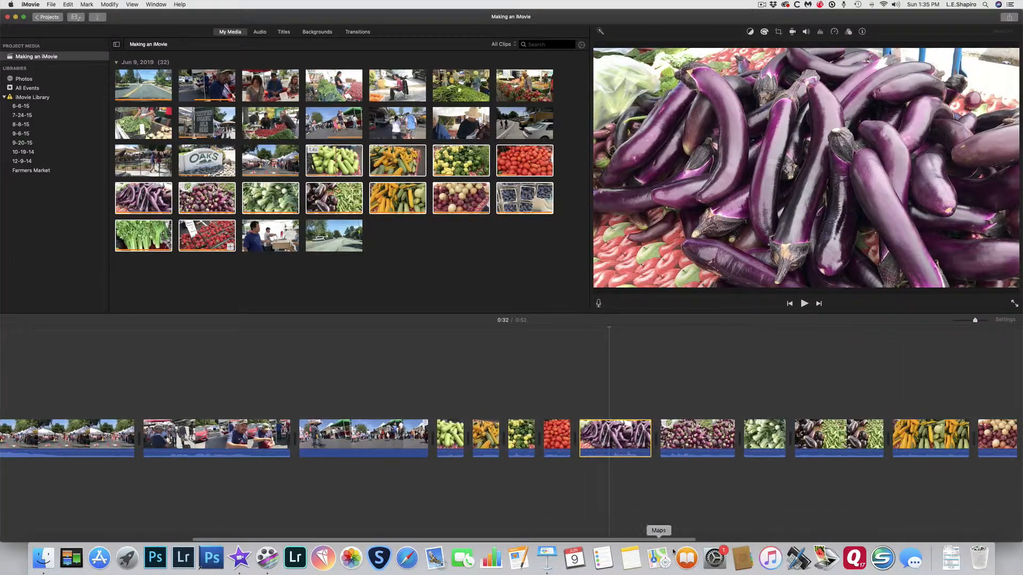
pyautogui.moveTo(656, 450); pyautogui.dragTo(606, 450)
pyautogui.click(649, 448)
pyautogui.moveTo(688, 445)
pyautogui.mouseDown()
pyautogui.moveTo(640, 445)
pyautogui.moveTo(673, 445)
pyautogui.mouseUp()
pyautogui.click(672, 446)
pyautogui.click(754, 437)
pyautogui.moveTo(753, 447); pyautogui.dragTo(693, 445)
# Trim the ends of the remaining produce clips, from the second zucchini clip through the strawberries, to the same short length.
pyautogui.click(793, 440)
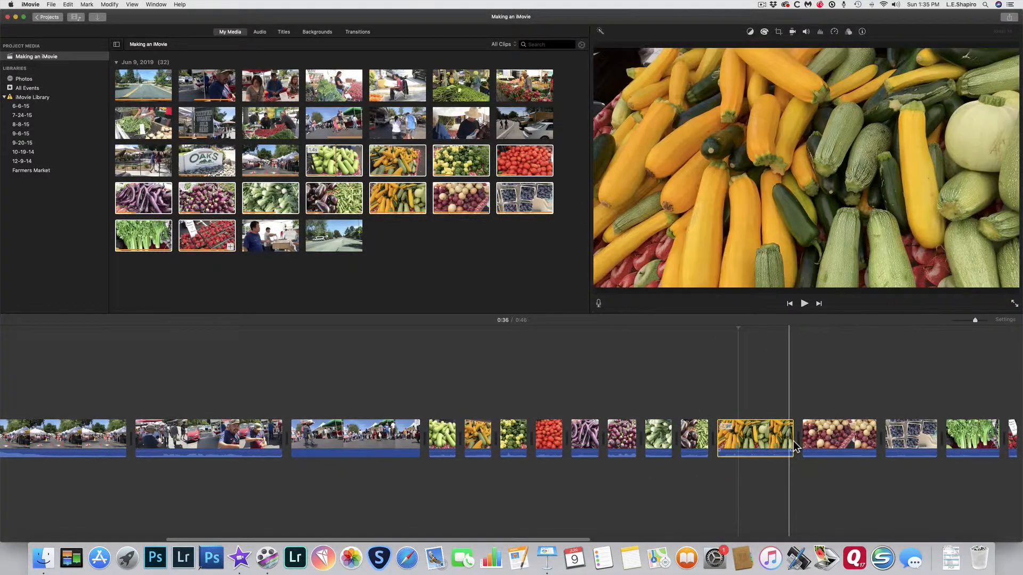
pyautogui.moveTo(792, 442); pyautogui.dragTo(742, 443)
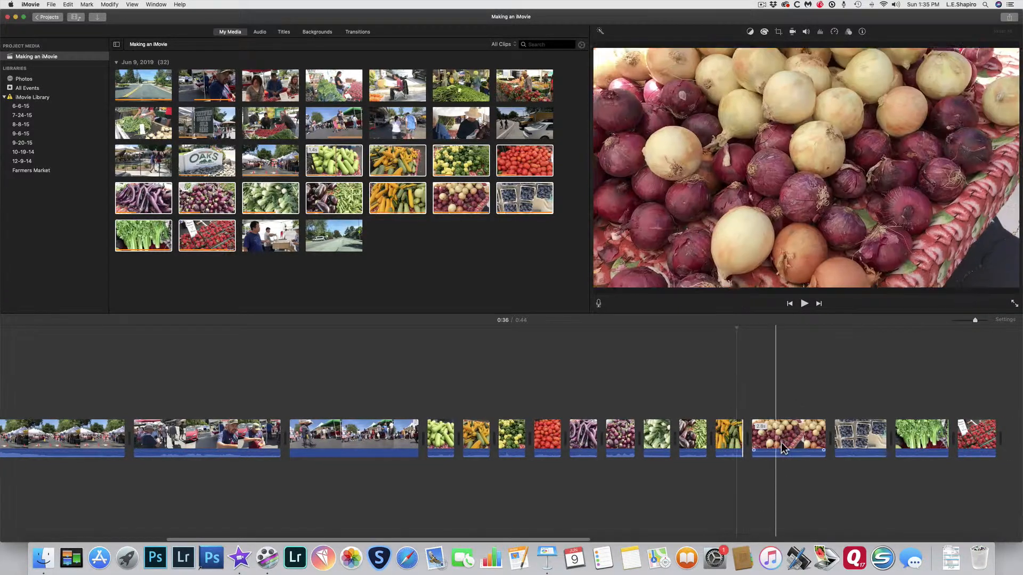
pyautogui.moveTo(824, 449); pyautogui.dragTo(764, 449)
pyautogui.click(796, 440)
pyautogui.moveTo(838, 446); pyautogui.dragTo(874, 443)
pyautogui.click(821, 440)
# Select all thirteen produce clips in the timeline and set their speed to Fast.
pyautogui.click(869, 440)
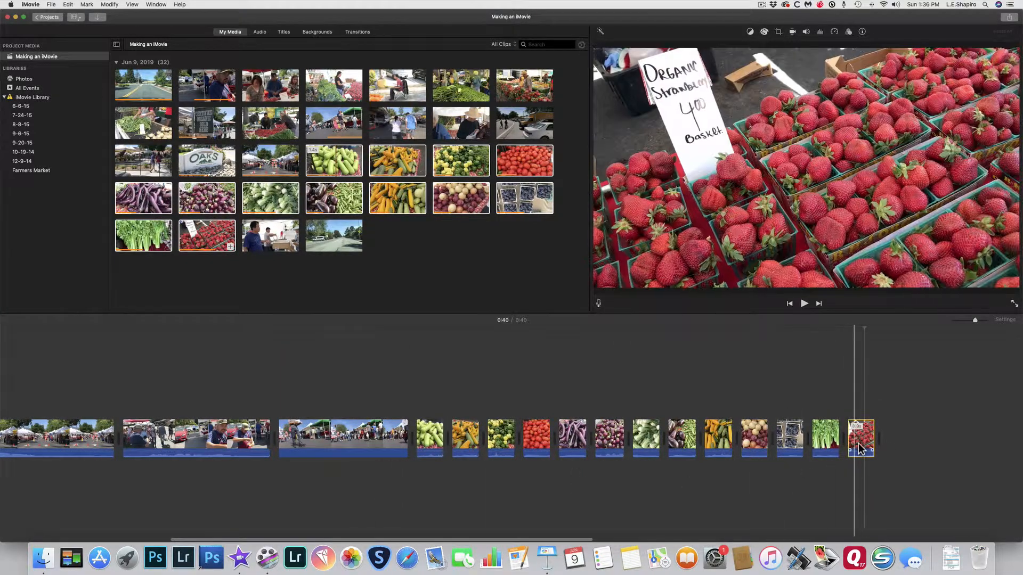
pyautogui.keyDown('shift'); pyautogui.click(440, 441); pyautogui.keyUp('shift')
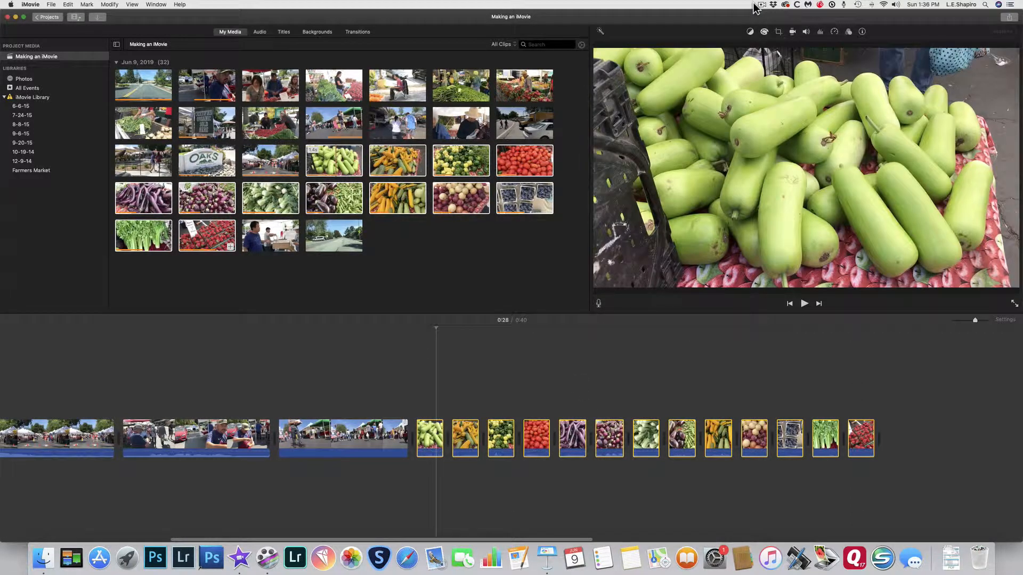
pyautogui.click(837, 34)
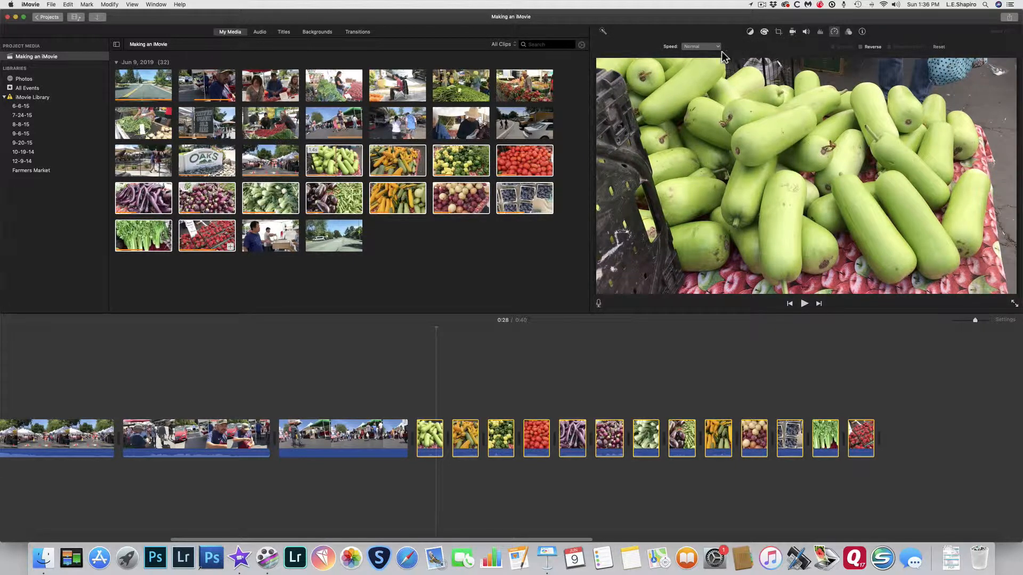
pyautogui.click(704, 69)
# Play the movie from the start of the walking clip through the sped-up produce clips.
pyautogui.click(290, 481)
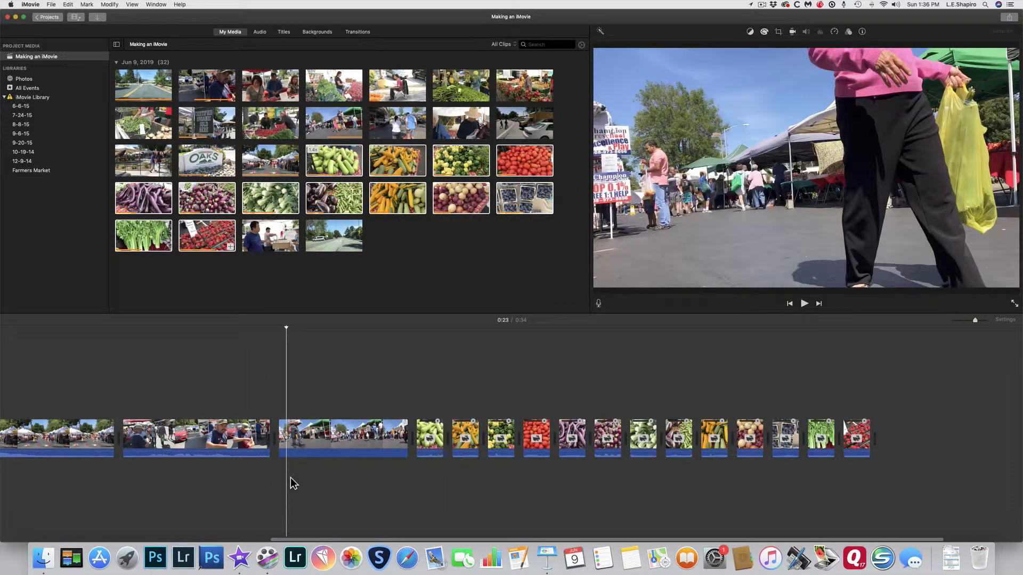
pyautogui.press('space')
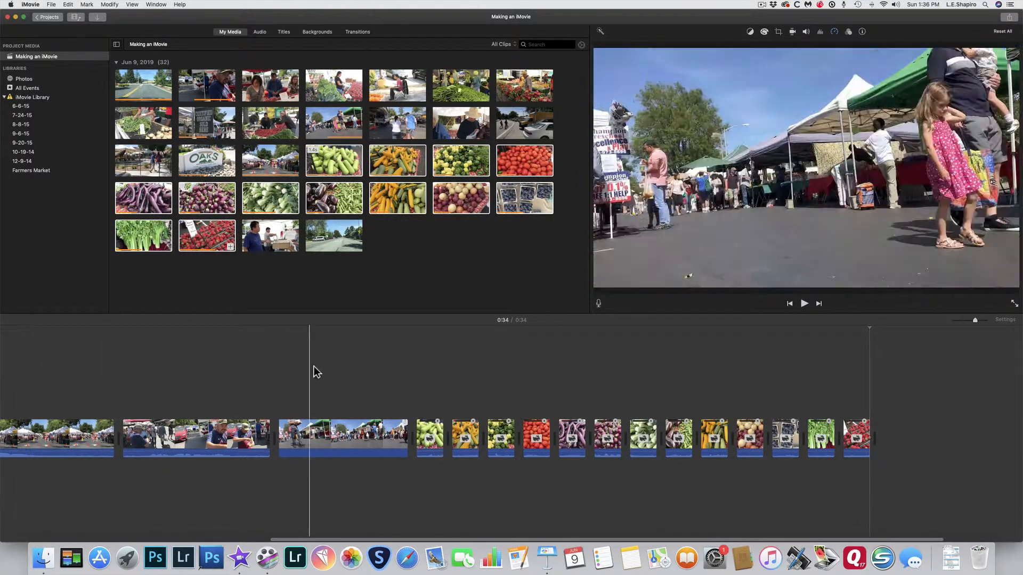
# Append the clip of vendors bagging goods at the table to the end of the movie and trim off its last third.
pyautogui.click(261, 247)
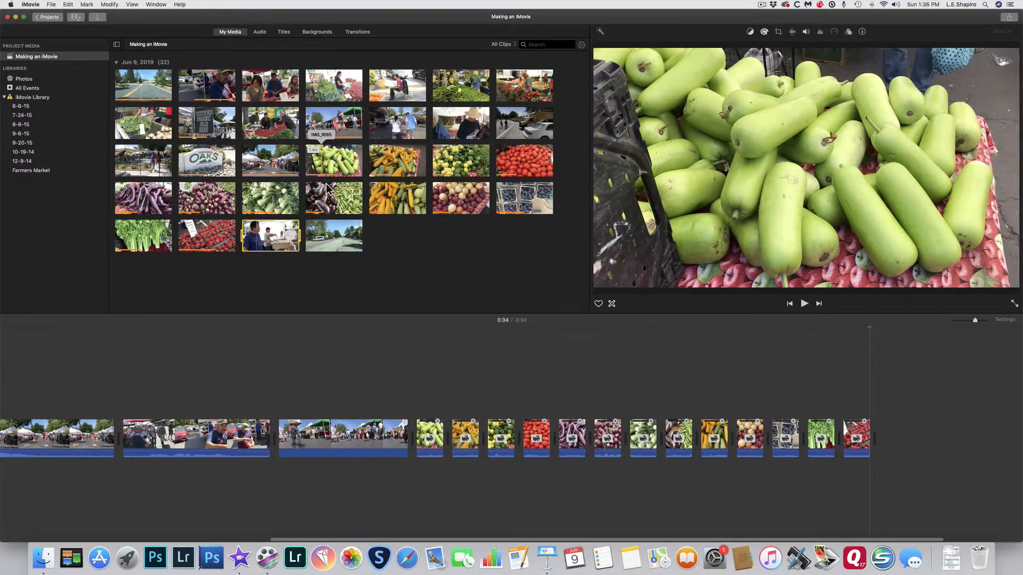
pyautogui.moveTo(277, 240); pyautogui.dragTo(874, 442)
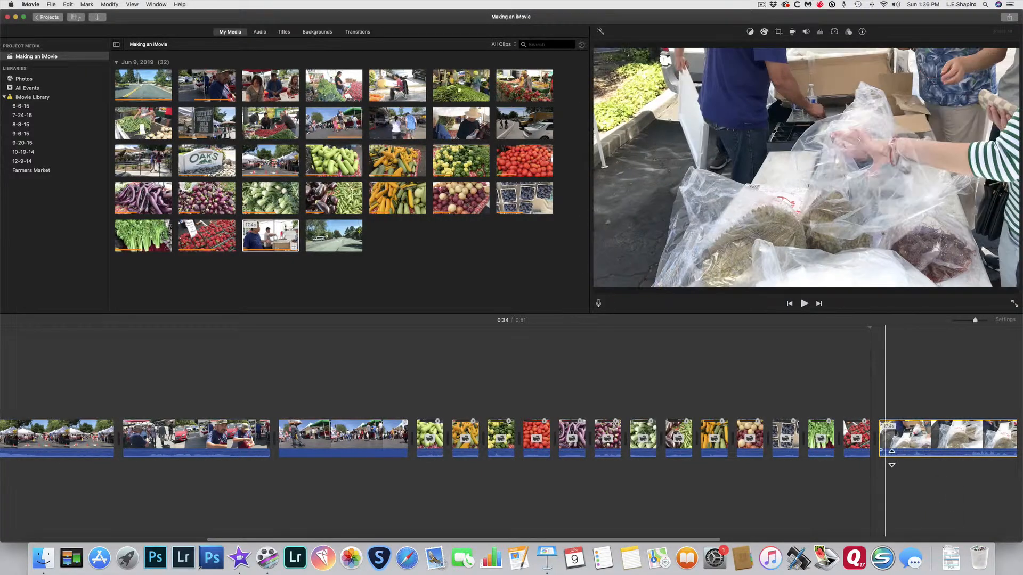
pyautogui.hscroll(10, 612, 442)
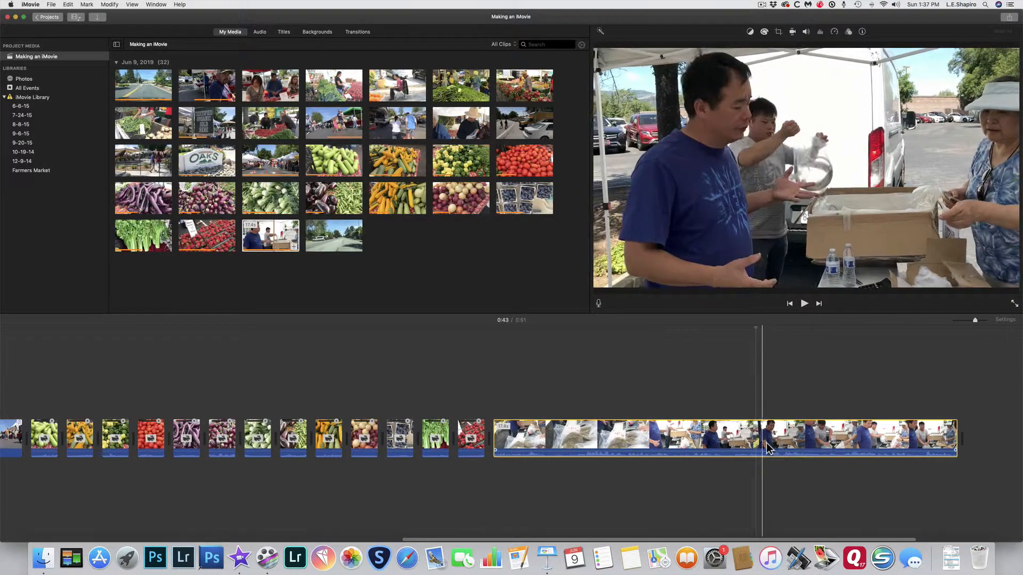
pyautogui.click(810, 447)
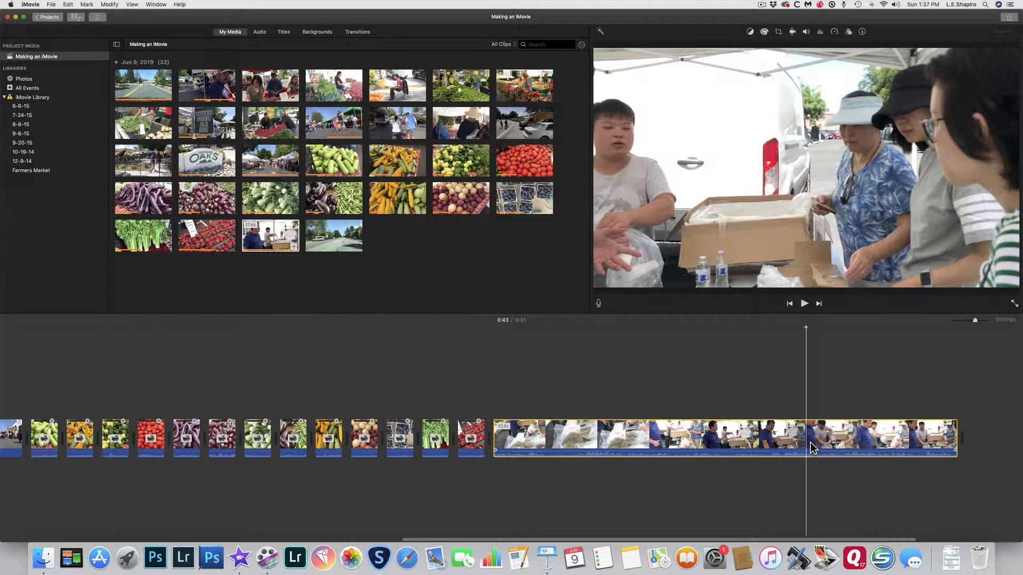
pyautogui.hotkey('alt', '/')
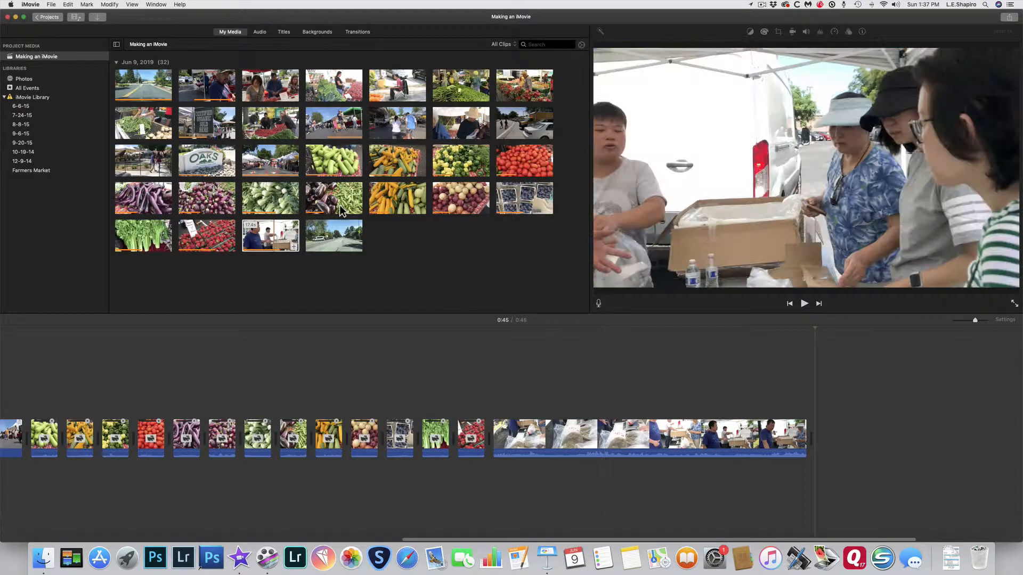
# Append the driving clip IMG_1701 to the end of the movie after the vendor clip.
pyautogui.click(356, 240)
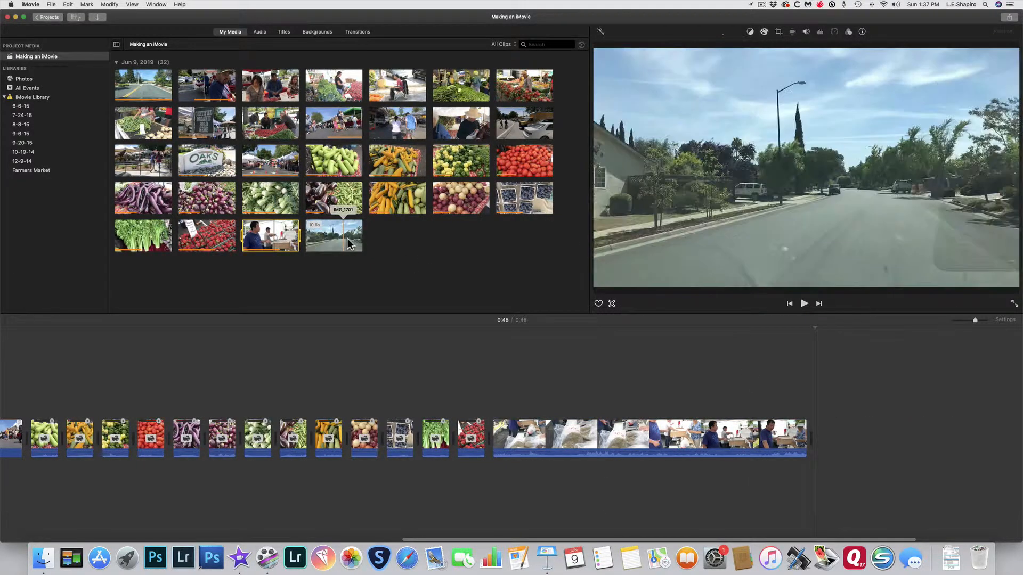
pyautogui.moveTo(343, 246); pyautogui.dragTo(817, 446)
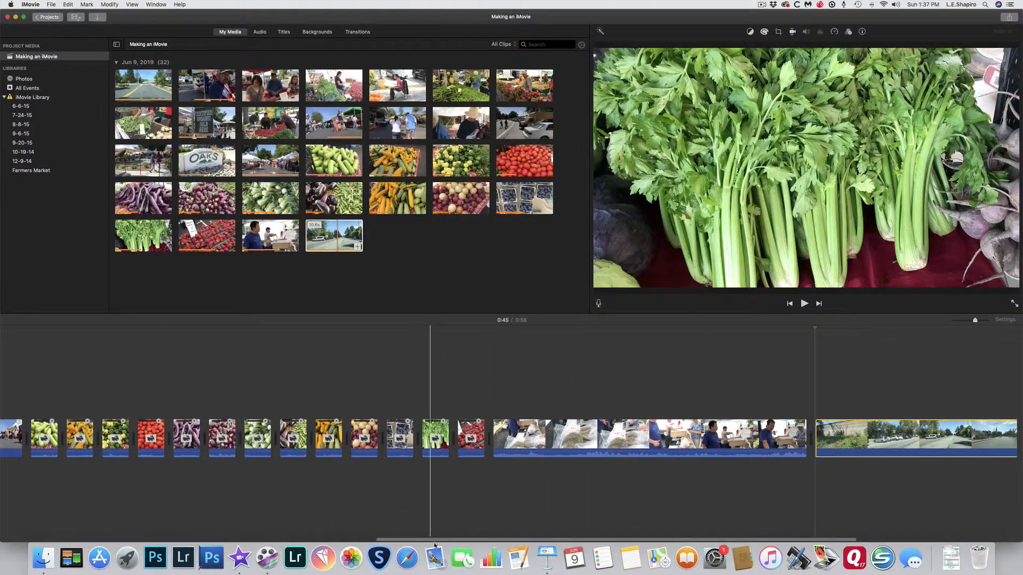
# Add the iTunes track Appalachian Spring (Complete Ballet) beneath the video, starting at the beginning of the movie.
pyautogui.moveTo(432, 540); pyautogui.dragTo(8, 562)
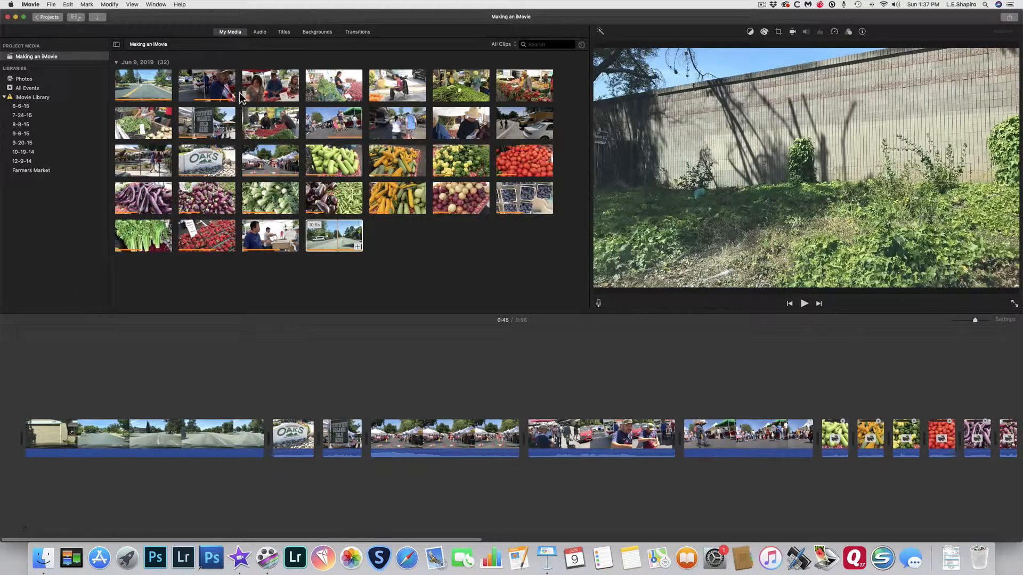
pyautogui.click(265, 36)
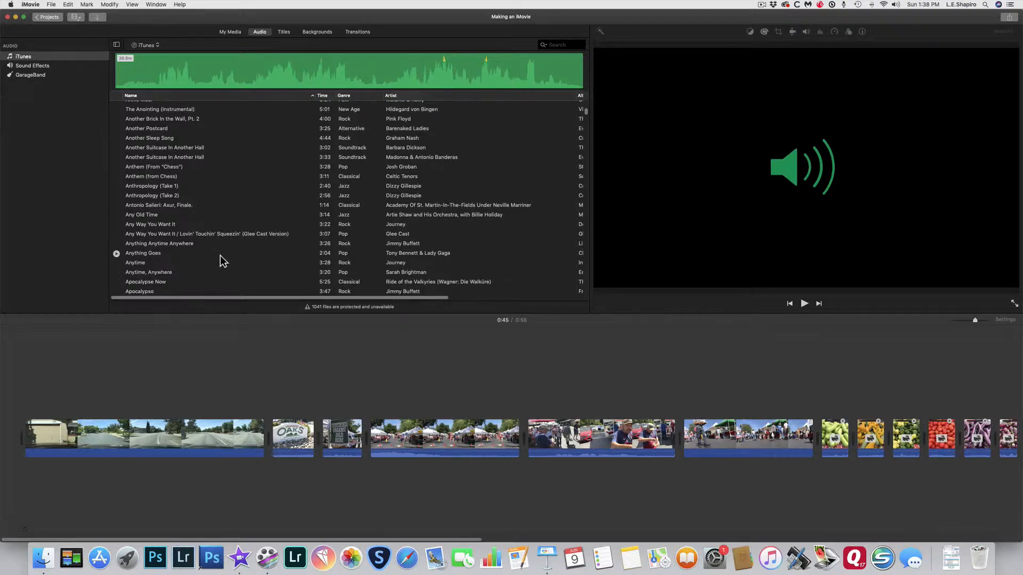
pyautogui.scroll(-2, 222, 260)
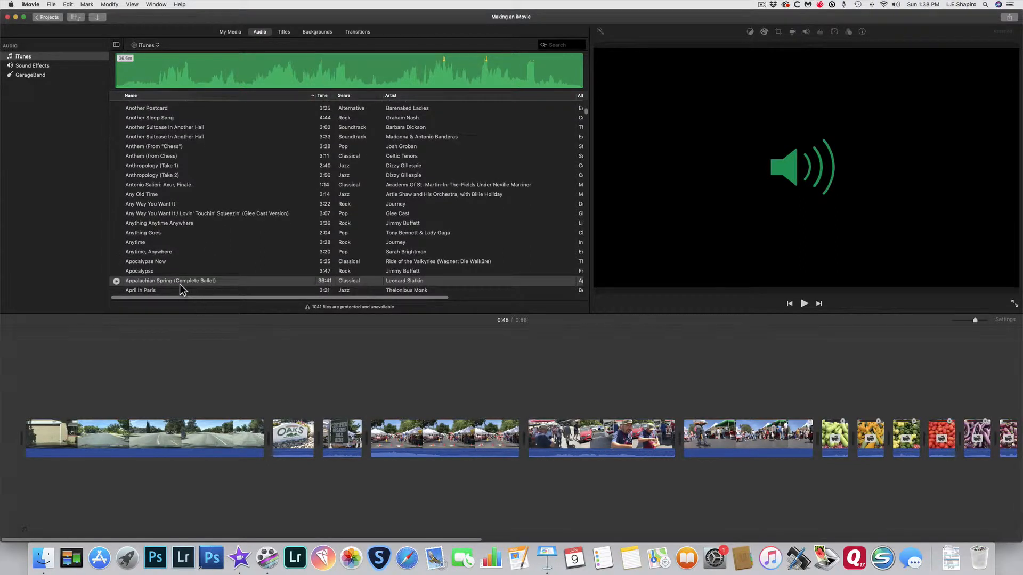
pyautogui.click(180, 282)
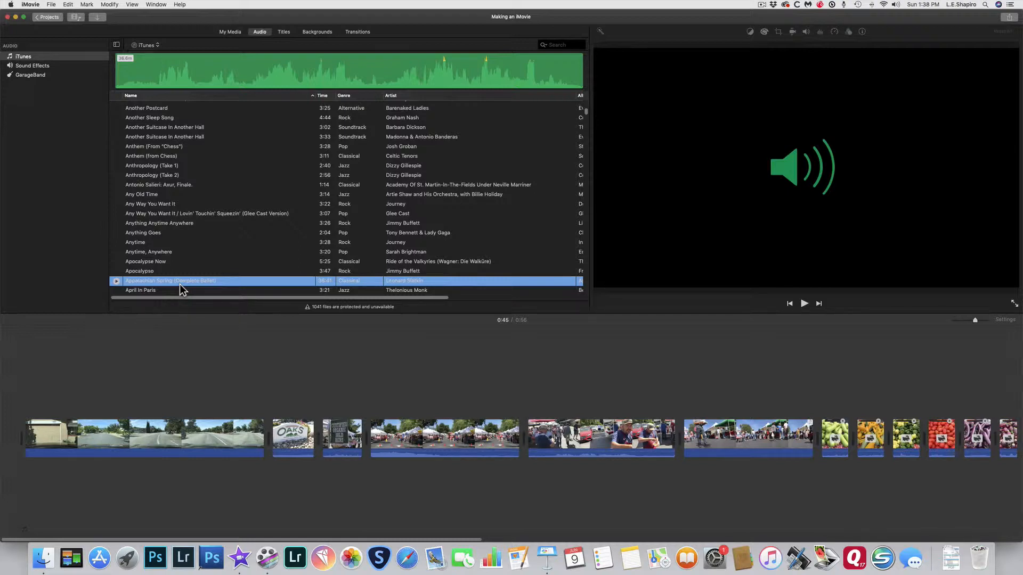
pyautogui.scroll(2, 180, 287)
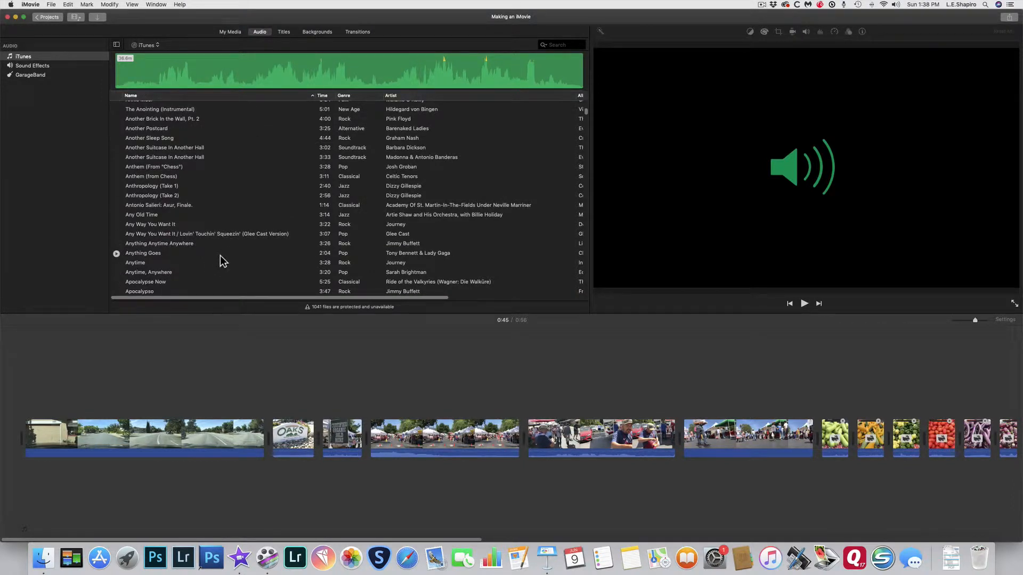
pyautogui.scroll(-2, 223, 261)
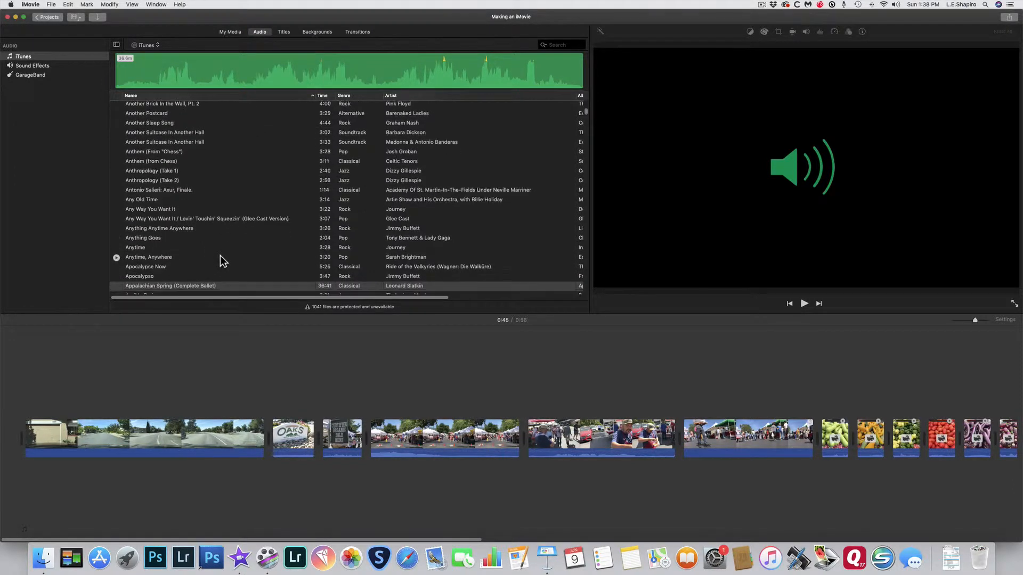
pyautogui.click(180, 282)
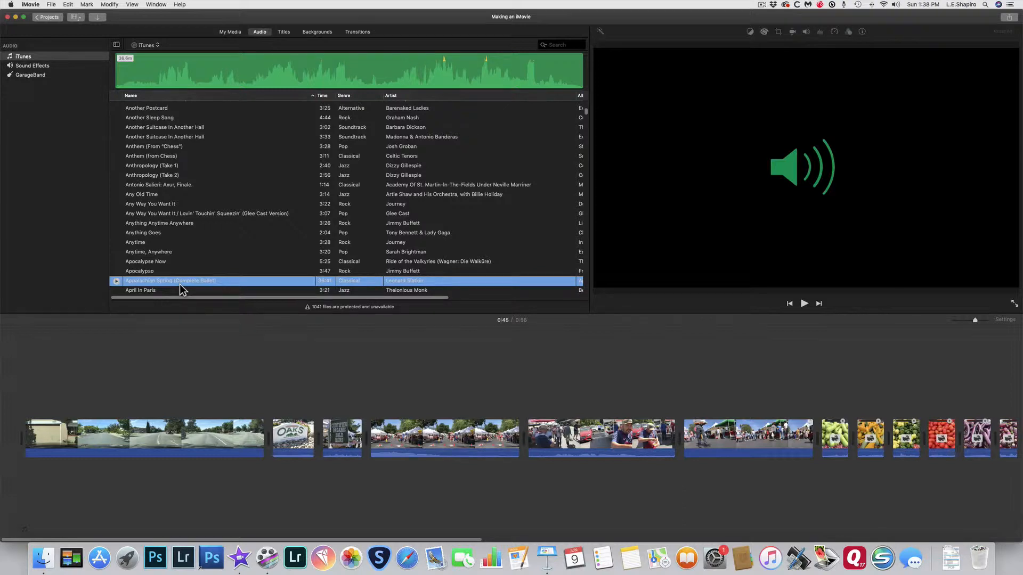
pyautogui.moveTo(180, 288); pyautogui.dragTo(21, 490)
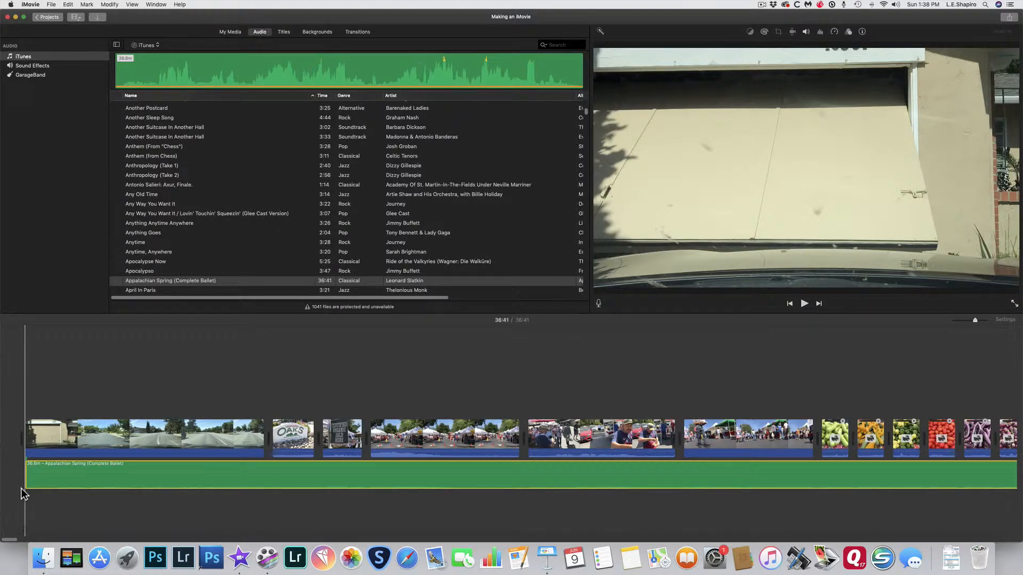
pyautogui.click(82, 500)
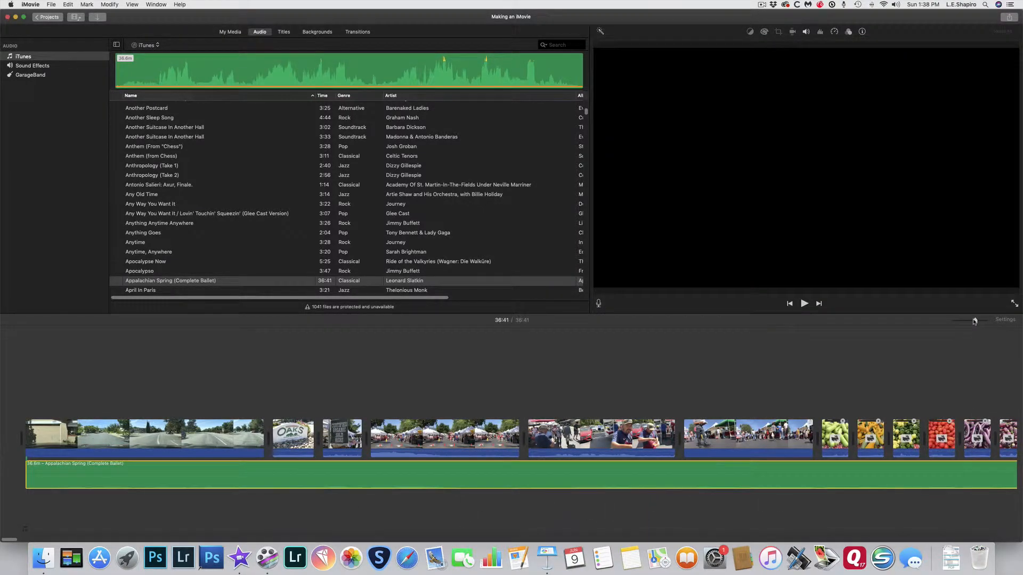
# Trim the end of the Appalachian Spring track back to the end of the last driving clip.
pyautogui.moveTo(975, 321); pyautogui.dragTo(941, 322)
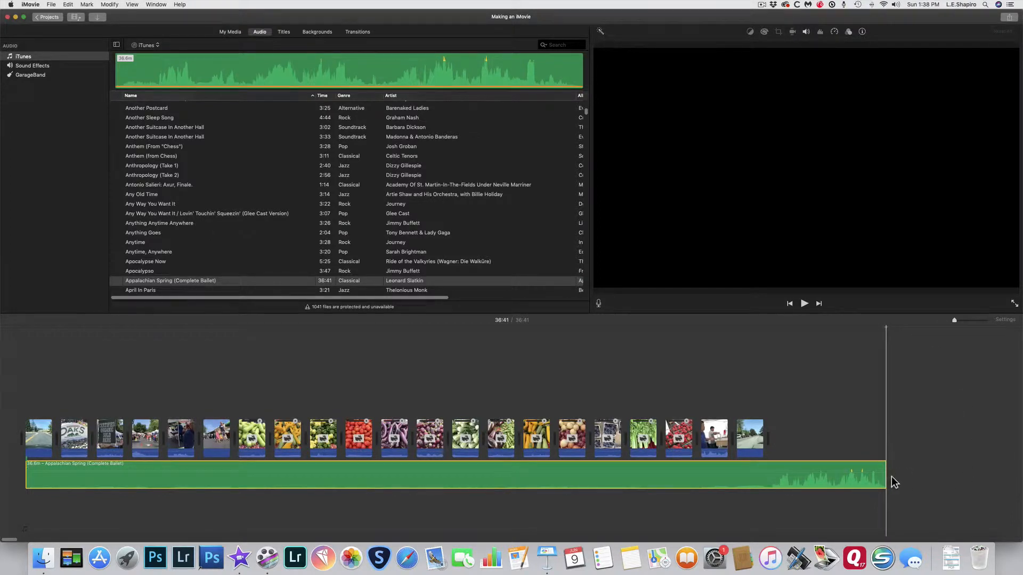
pyautogui.moveTo(889, 482); pyautogui.dragTo(776, 488)
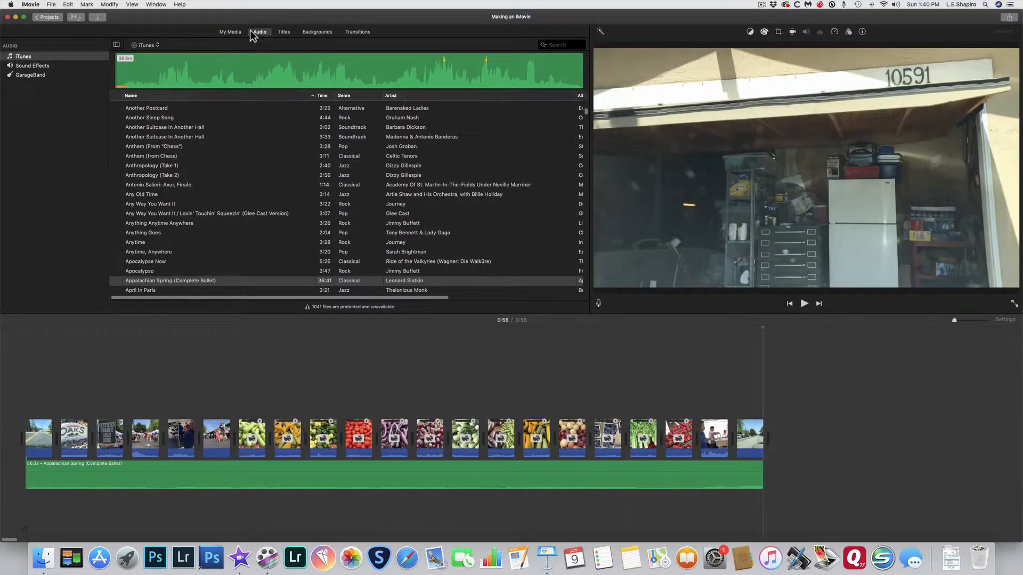
# Insert a Pixie Dust title at the very start of the movie, reading "Cupertino Farmer's Market".
pyautogui.click(284, 32)
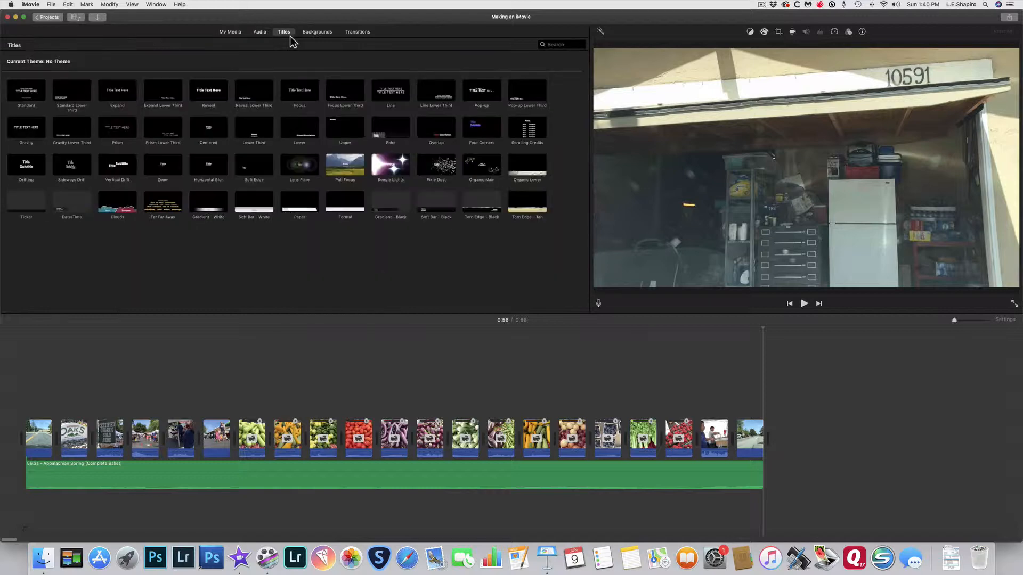
pyautogui.click(446, 168)
pyautogui.moveTo(446, 168); pyautogui.dragTo(37, 439)
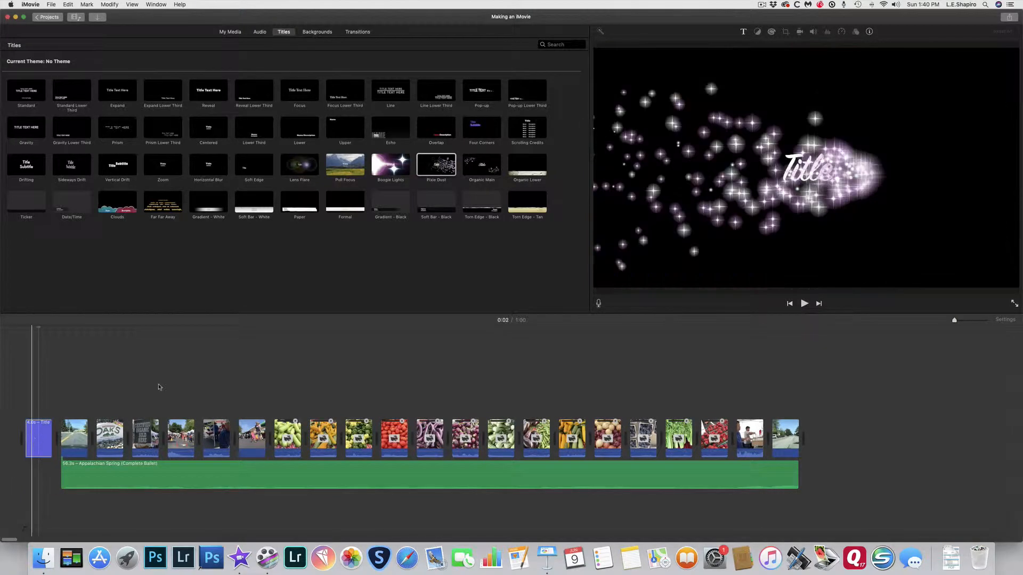
pyautogui.write('C')
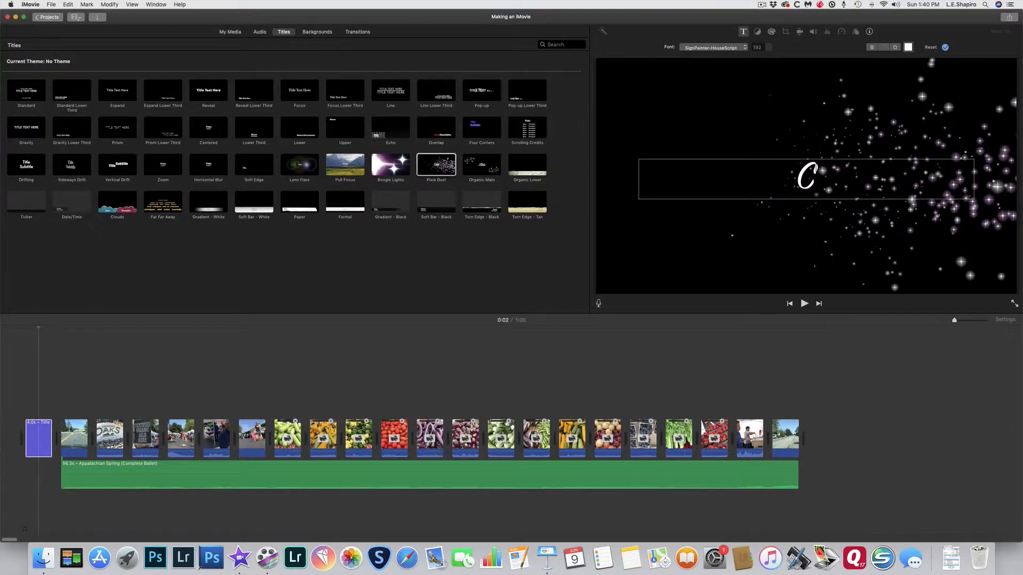
pyautogui.write('upert')
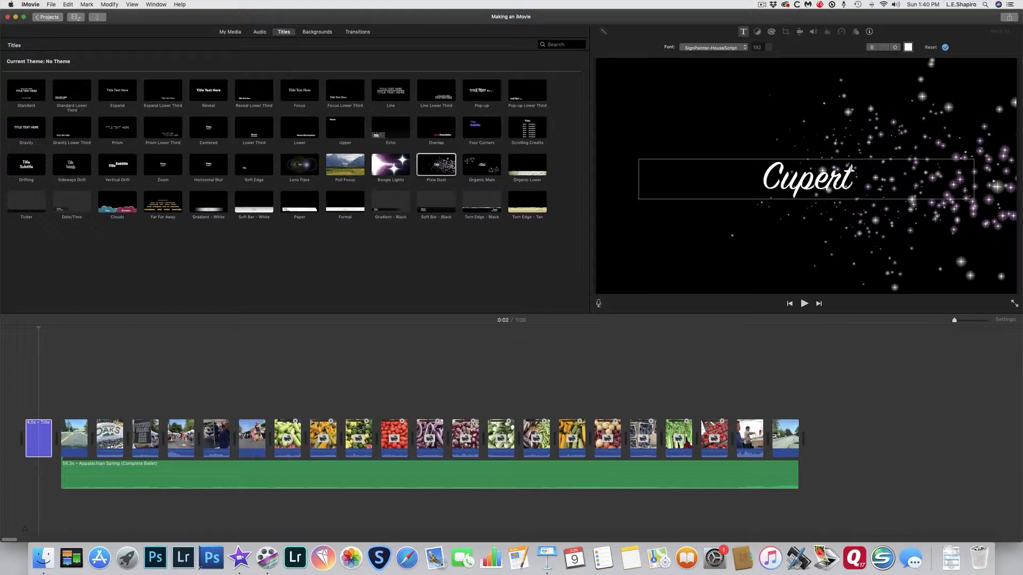
pyautogui.write("ino Farmer's Market")
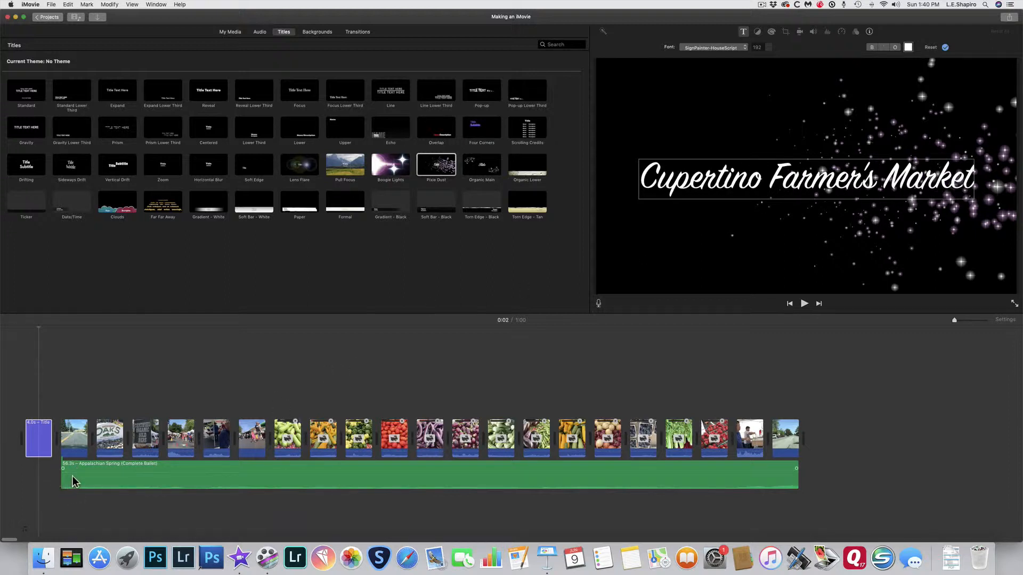
# Move the music track to start beneath the opening title and extend its end past the last video clip.
pyautogui.moveTo(64, 485); pyautogui.dragTo(24, 485)
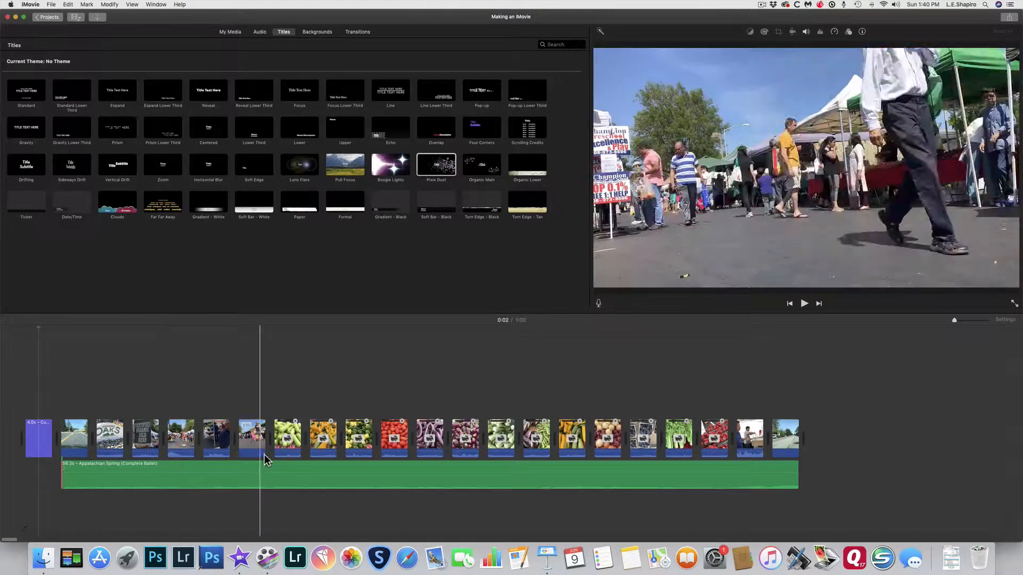
pyautogui.moveTo(277, 478); pyautogui.dragTo(217, 481)
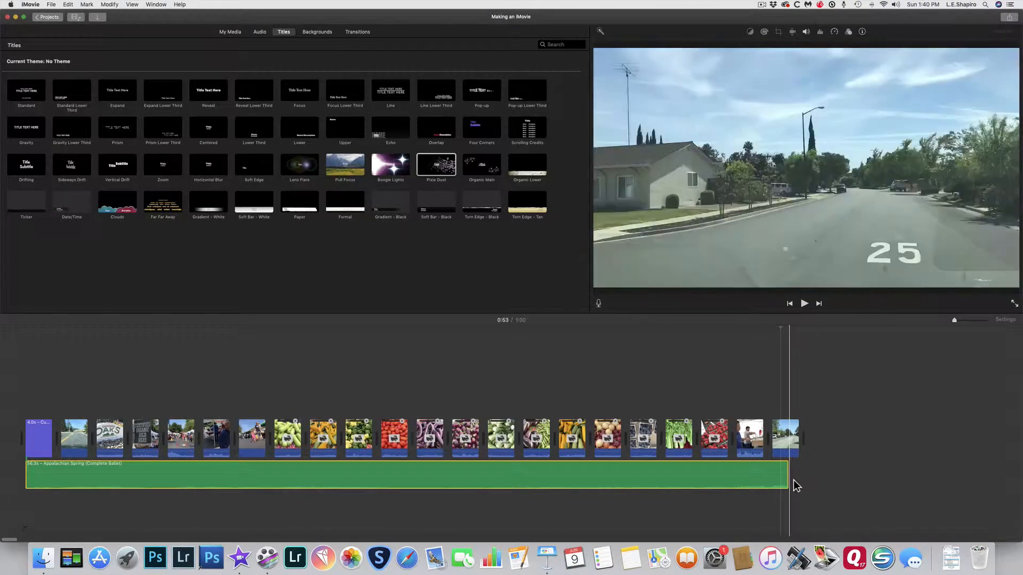
pyautogui.moveTo(792, 483); pyautogui.dragTo(834, 485)
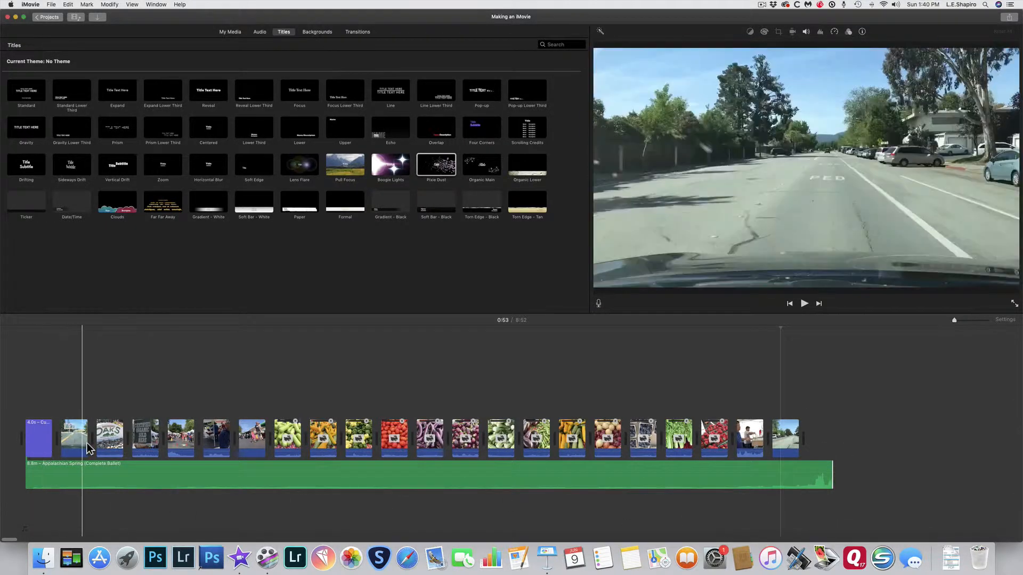
# Add a Centered title over the beginning of the first driving clip, reading "Going to Maket" without a subtitle.
pyautogui.click(82, 441)
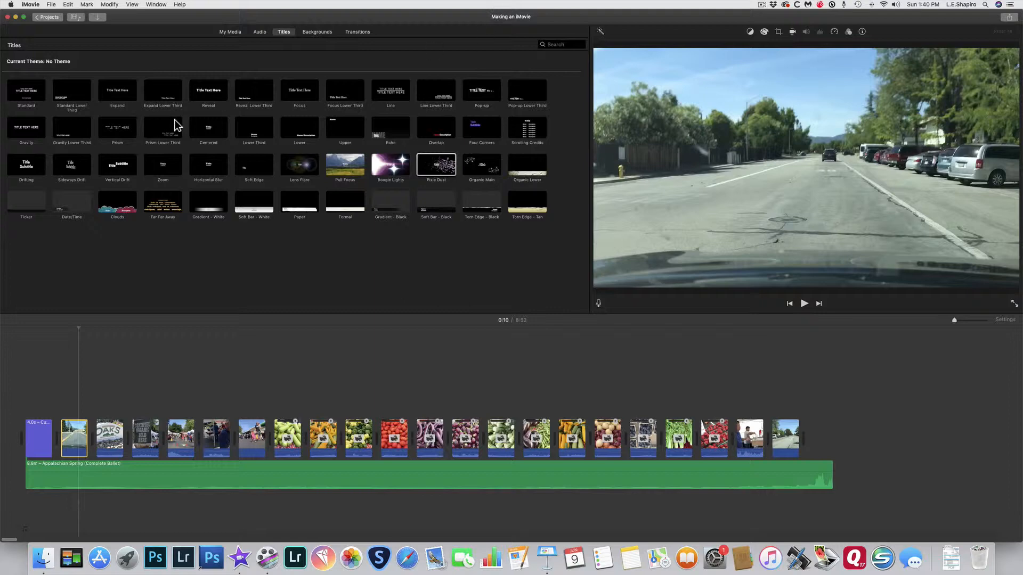
pyautogui.click(212, 133)
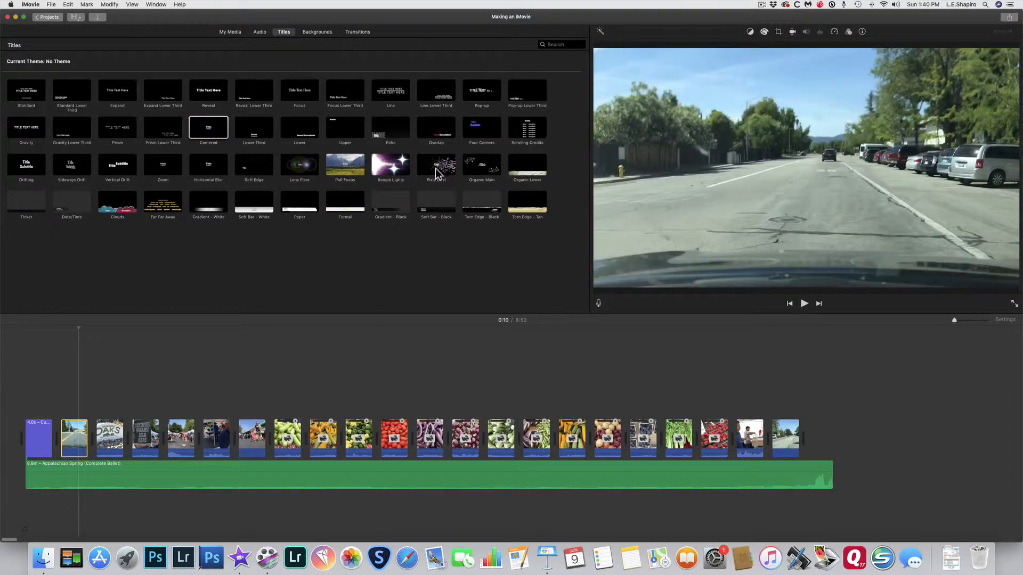
pyautogui.moveTo(212, 133); pyautogui.dragTo(67, 416)
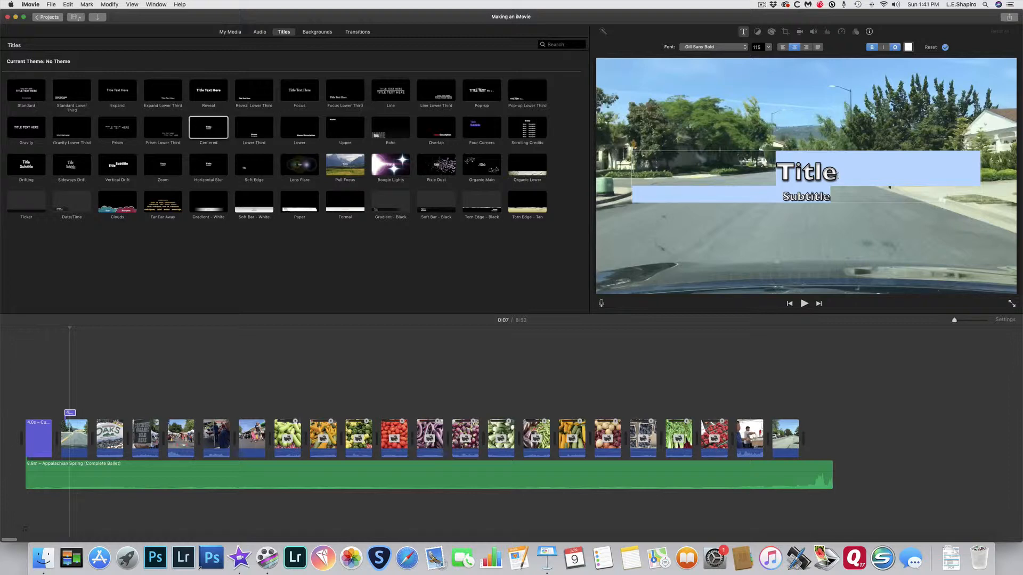
pyautogui.write('Goin')
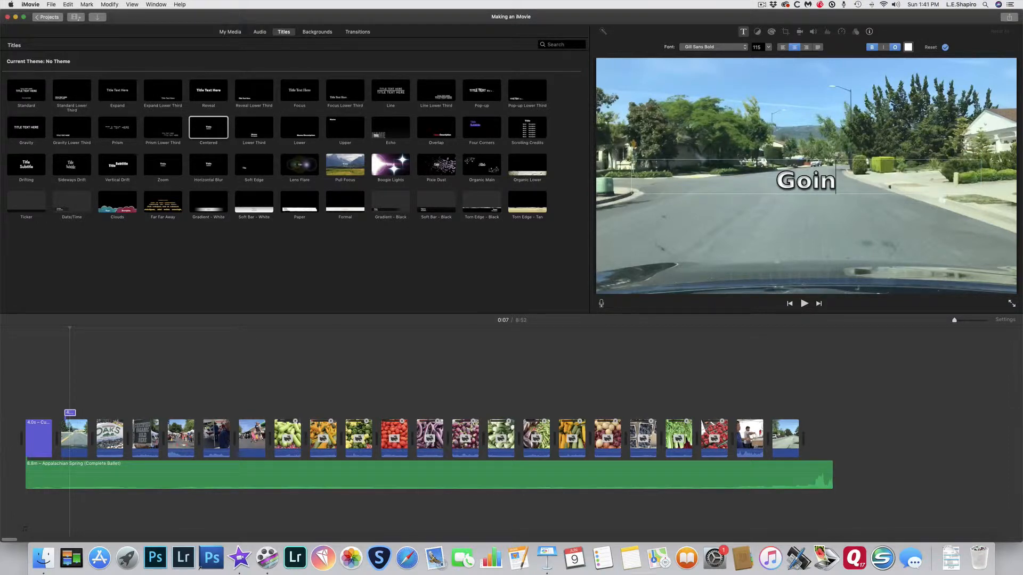
pyautogui.write('g t')
pyautogui.write('M')
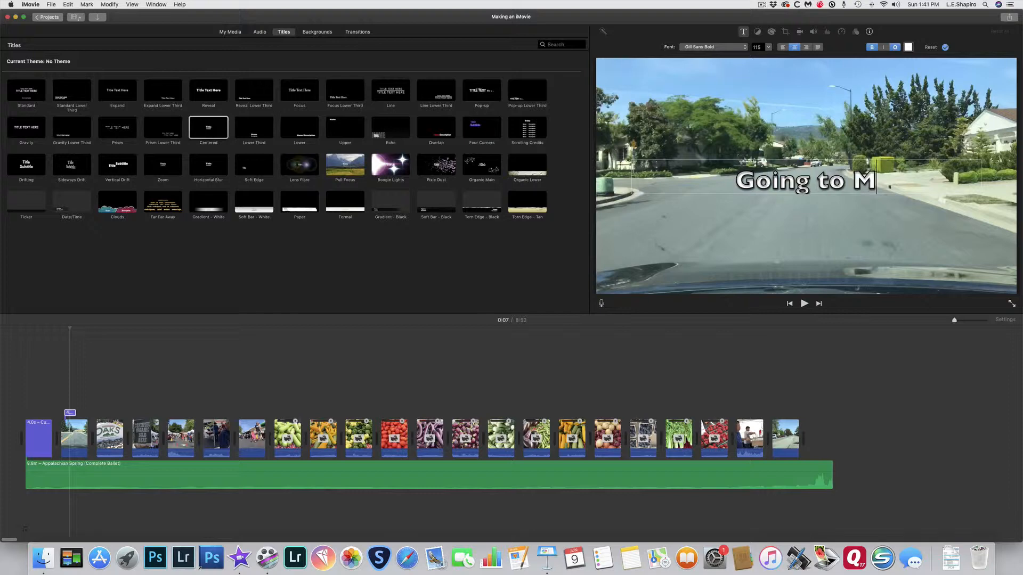
pyautogui.write('aket')
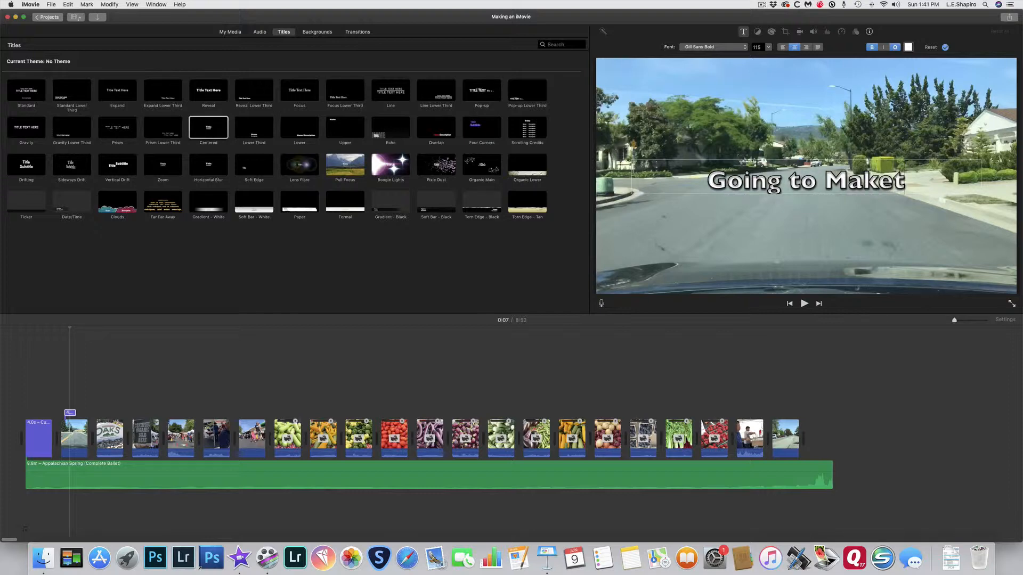
pyautogui.press('Return')
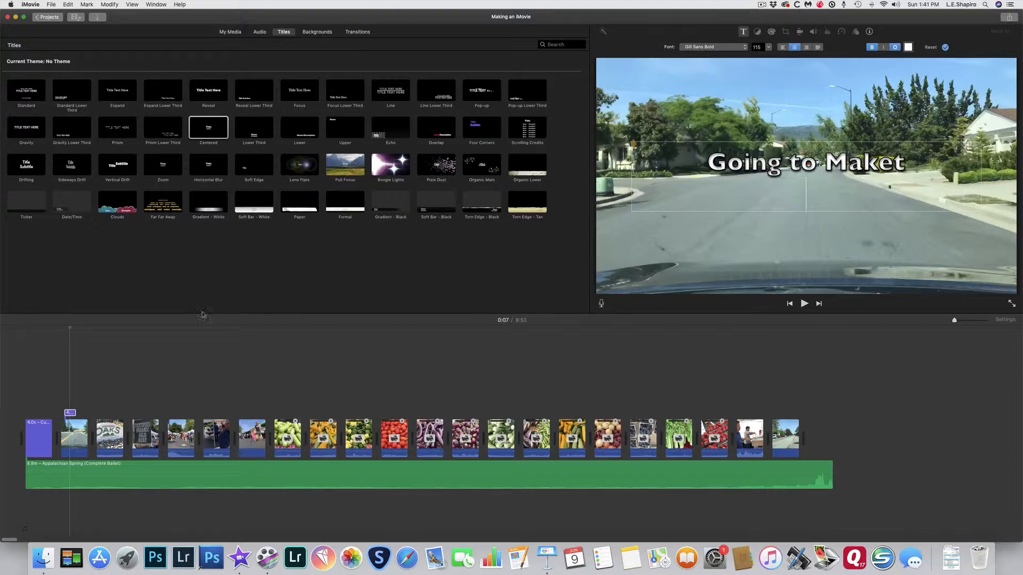
# Play the movie from the beginning through the opening title and the title on the first driving clip.
pyautogui.click(32, 455)
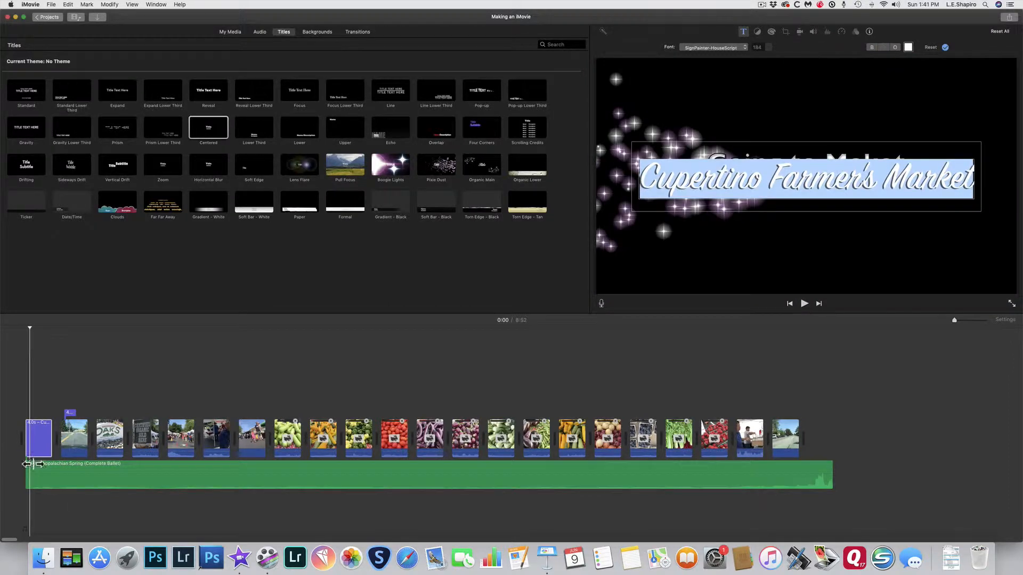
pyautogui.click(29, 329)
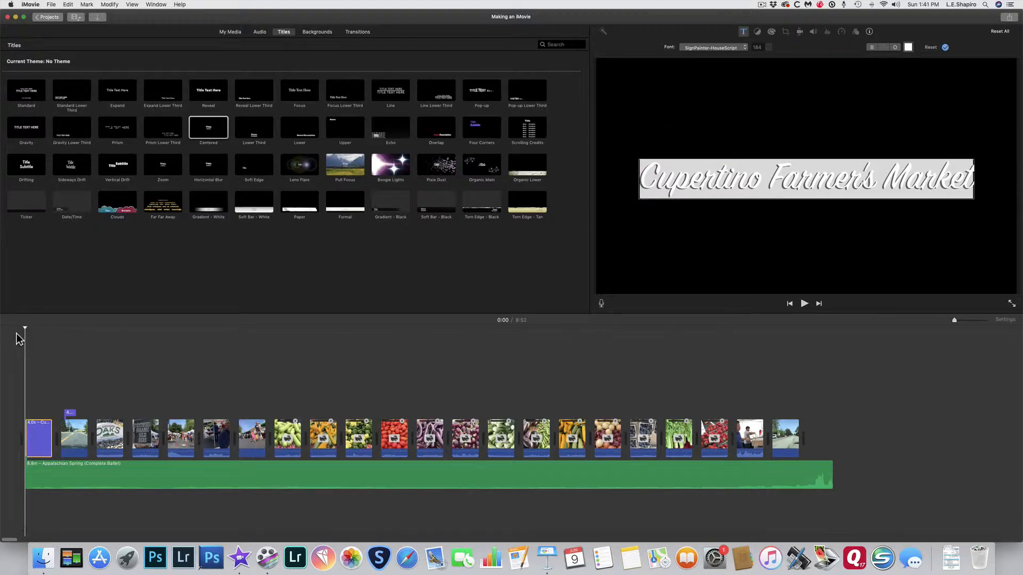
pyautogui.press('space')
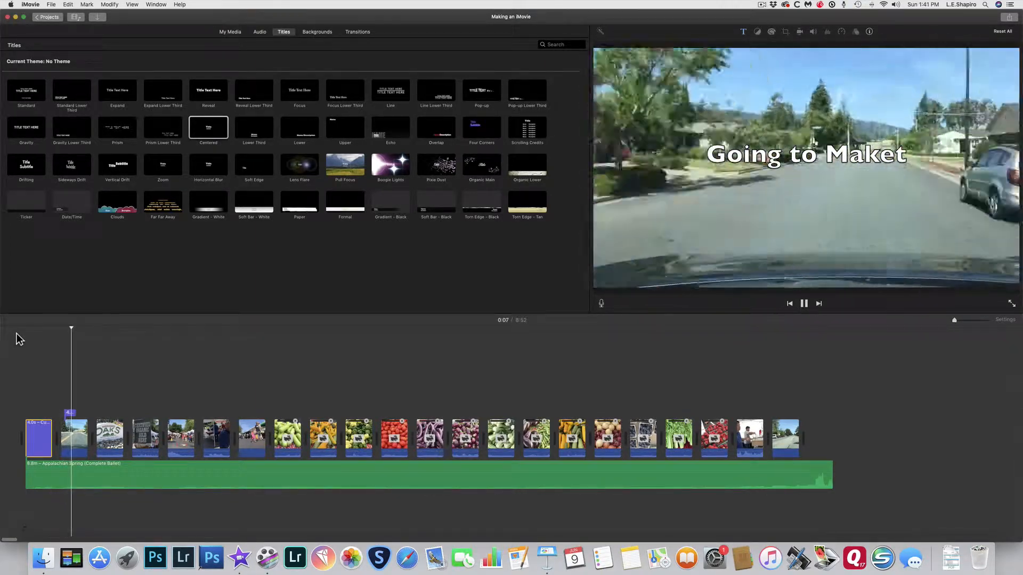
pyautogui.press('space')
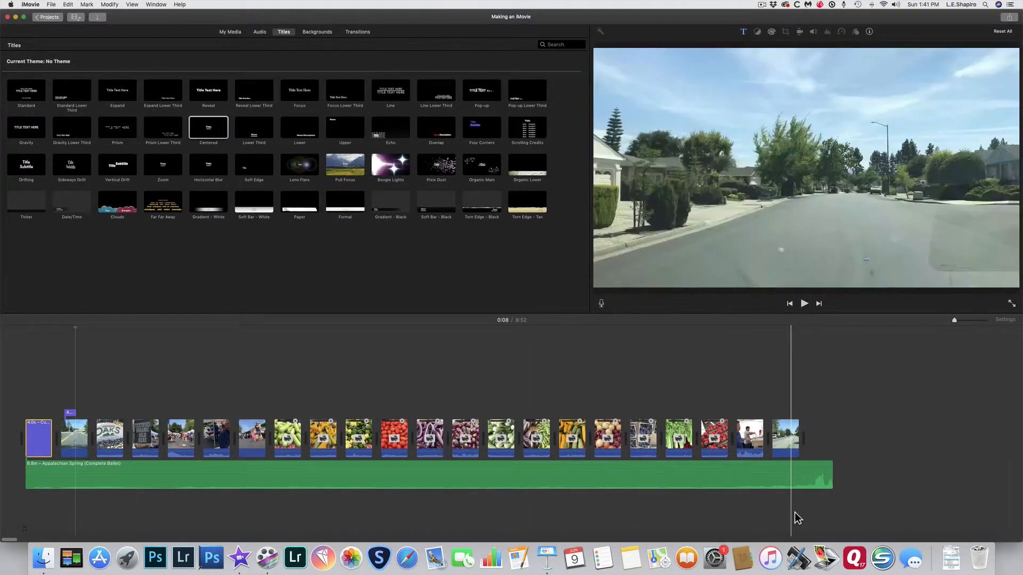
# Add a Centered title over the beginning of the last driving clip, reading "Going Home" without a subtitle.
pyautogui.click(792, 443)
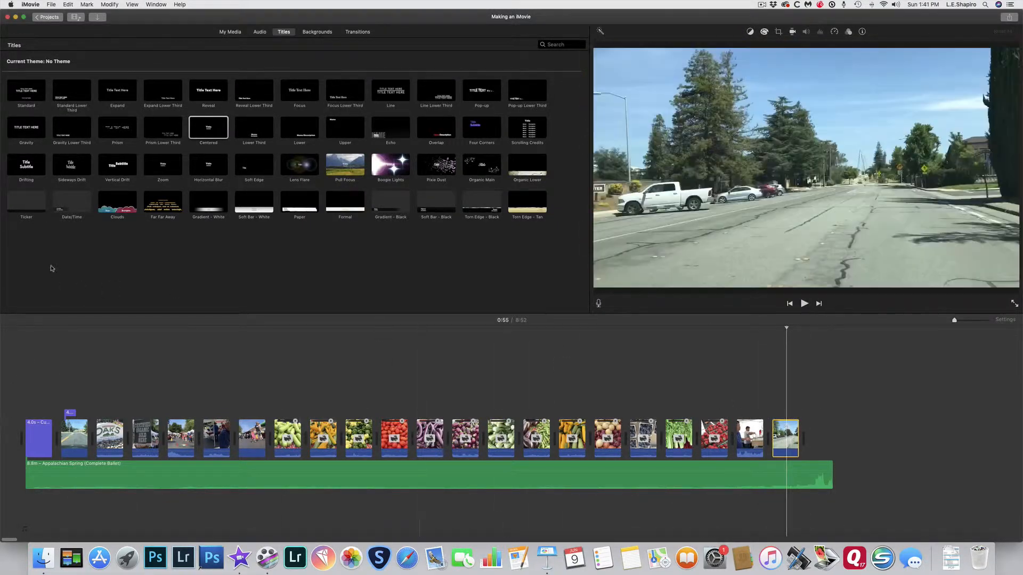
pyautogui.click(212, 130)
pyautogui.moveTo(212, 130); pyautogui.dragTo(777, 416)
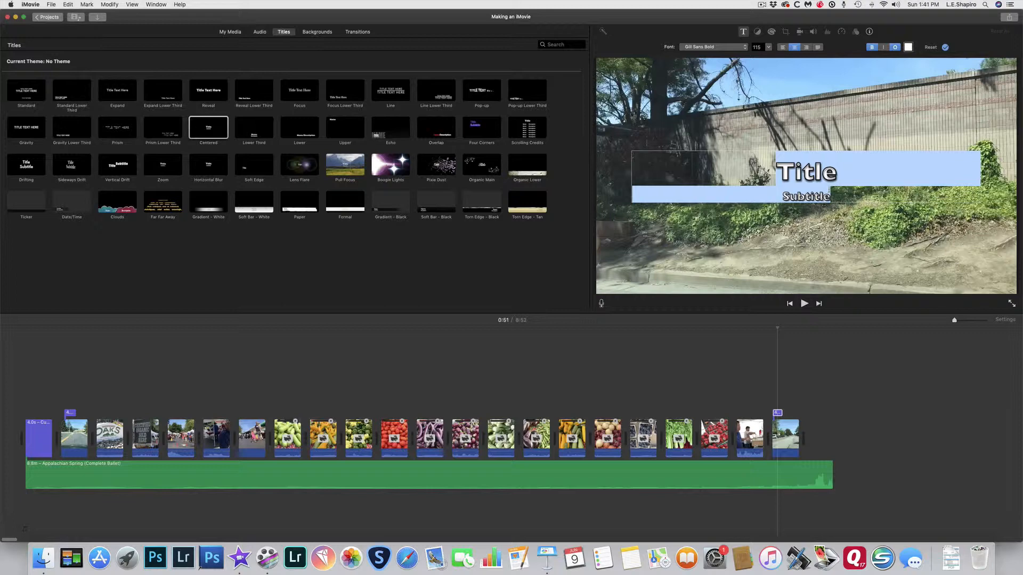
pyautogui.write('Goin')
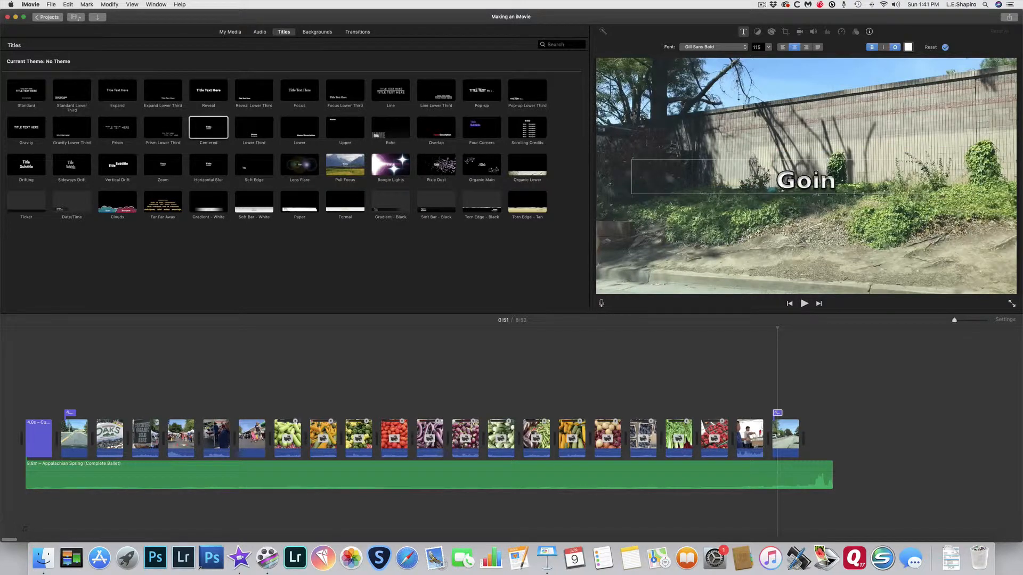
pyautogui.write('g Home')
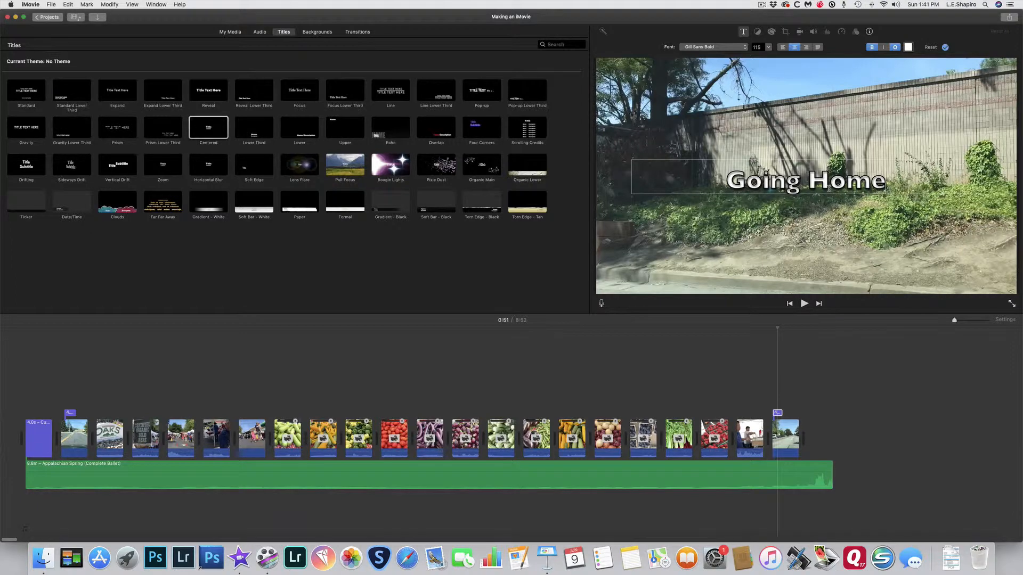
pyautogui.press('Return')
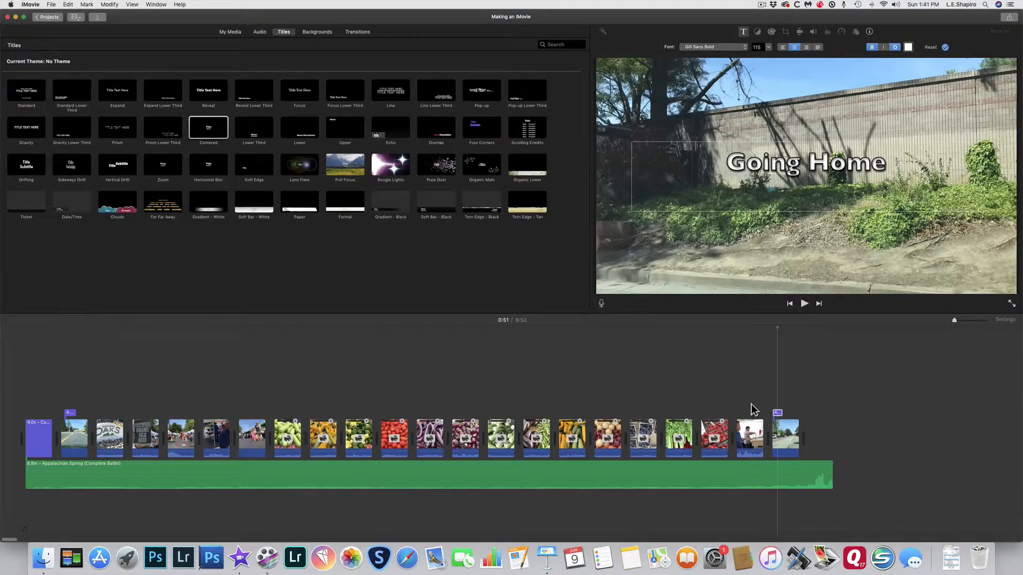
# Place a Centered title reading "Selling Smelly Durran" at the start of the vendor clip and play that part of the movie.
pyautogui.moveTo(208, 128); pyautogui.dragTo(654, 365)
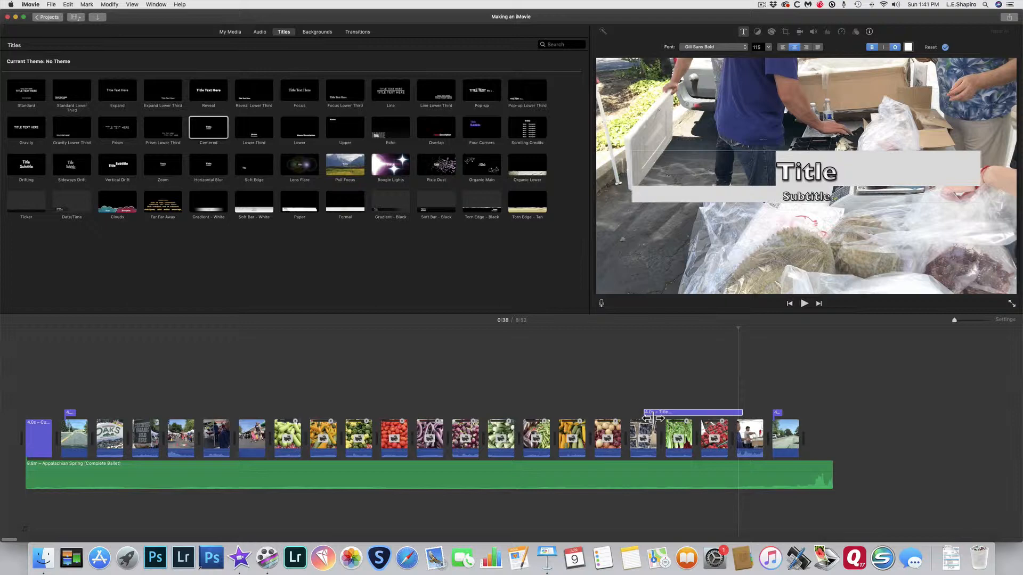
pyautogui.moveTo(669, 414); pyautogui.dragTo(750, 416)
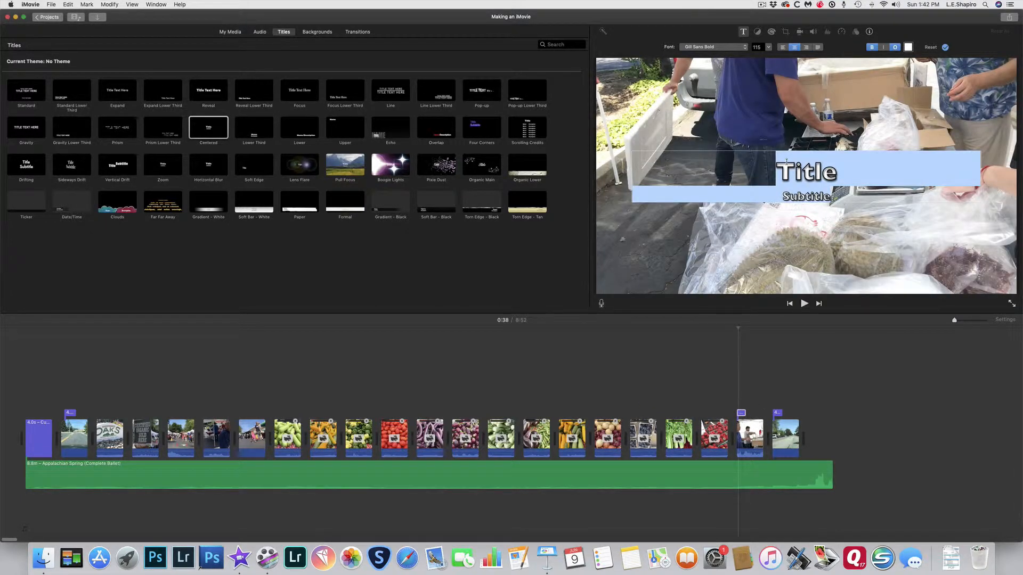
pyautogui.write('Selli')
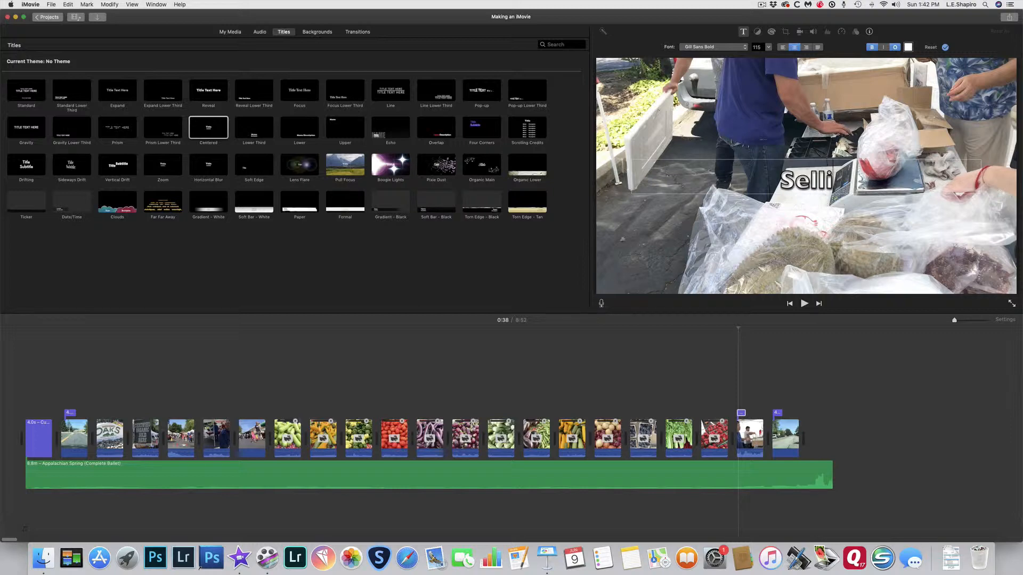
pyautogui.write('ng Smelly Durra')
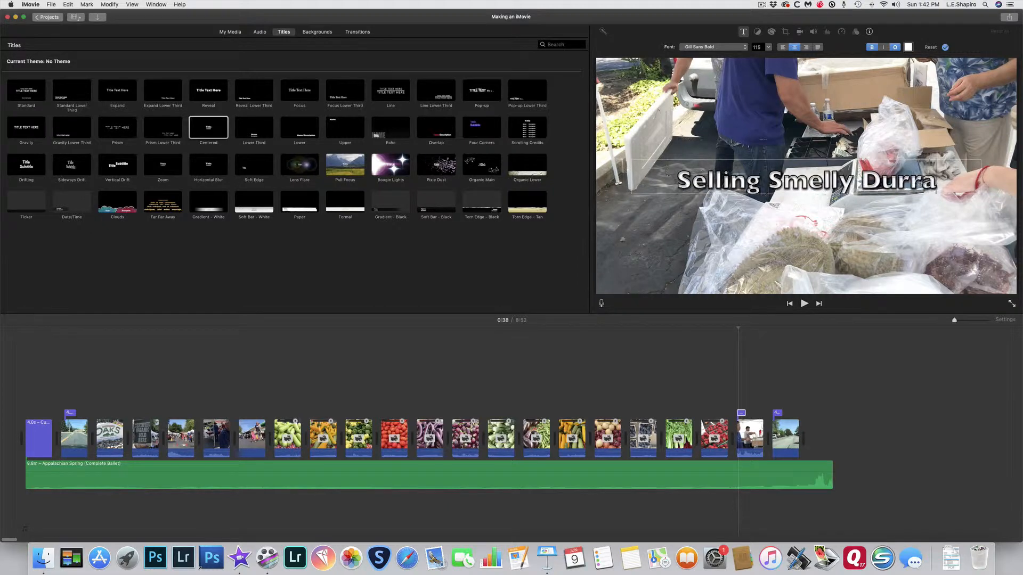
pyautogui.write('n')
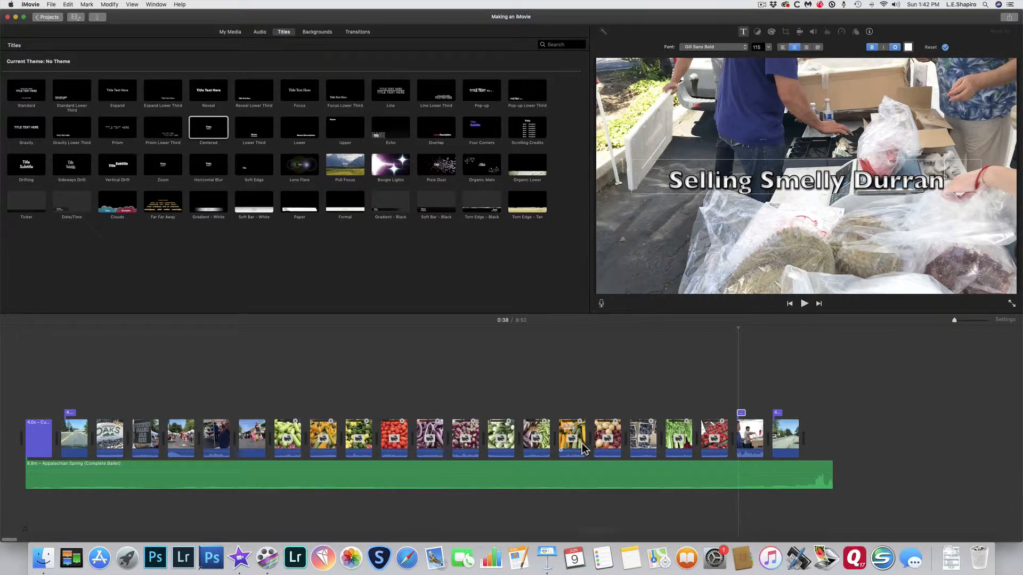
pyautogui.click(714, 445)
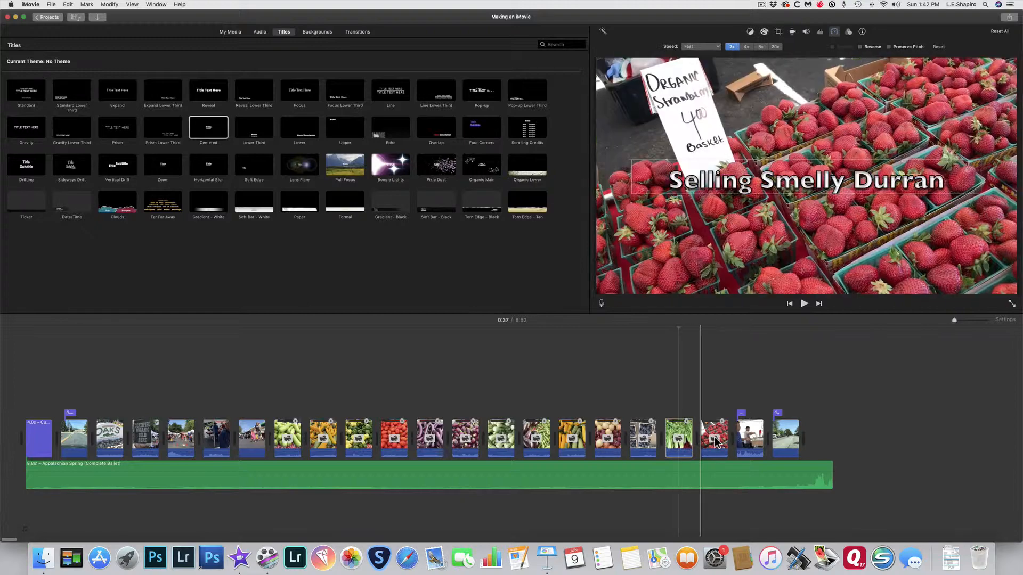
pyautogui.press('space')
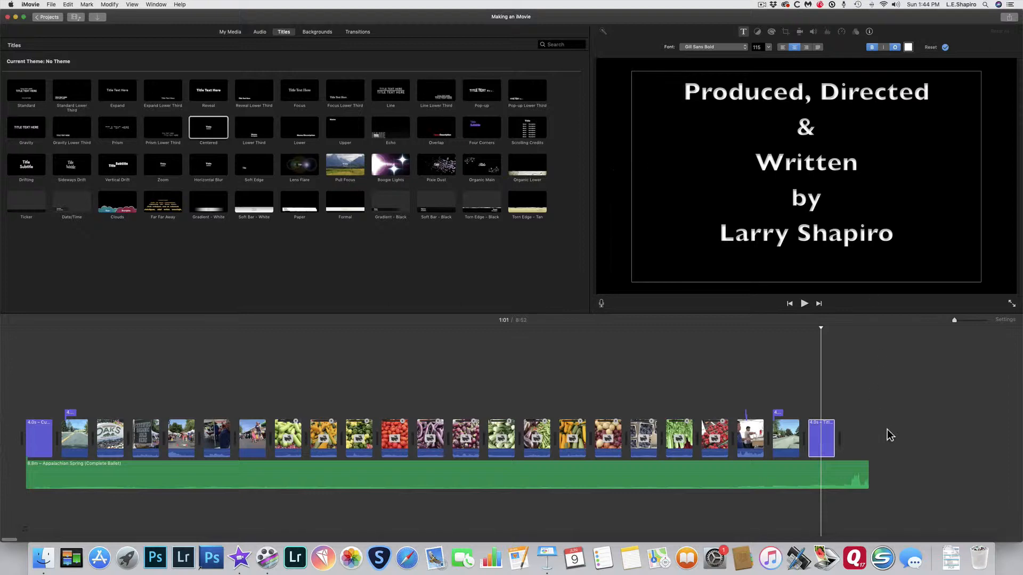
# Trim the music track to about 1.5 minutes so it ends shortly after the closing credits title.
pyautogui.click(808, 429)
pyautogui.click(850, 474)
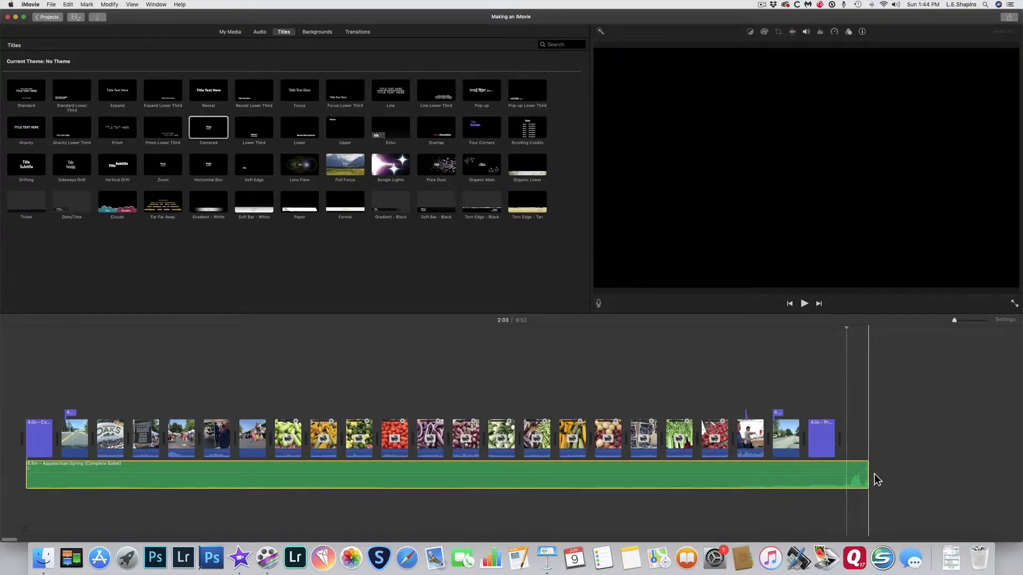
pyautogui.moveTo(867, 481); pyautogui.dragTo(849, 482)
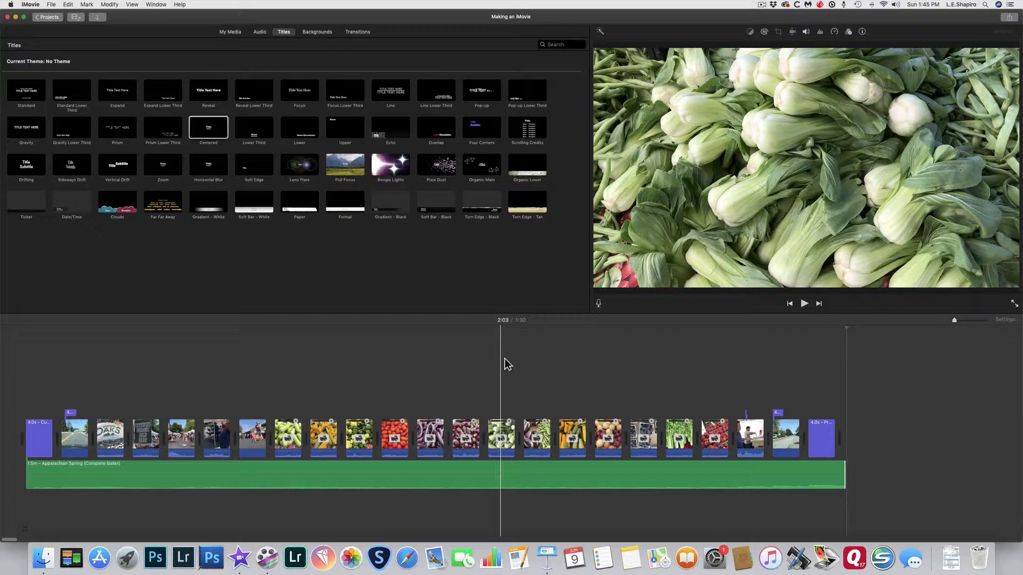
# Start exporting the movie as a file, try the 720p resolution and set it back to 1080p.
pyautogui.click(1009, 17)
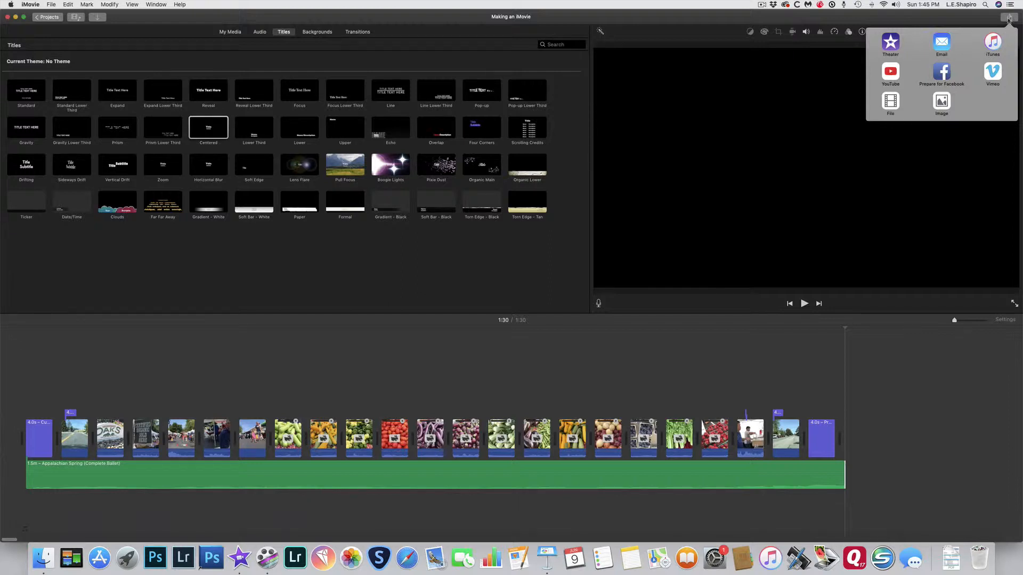
pyautogui.click(891, 103)
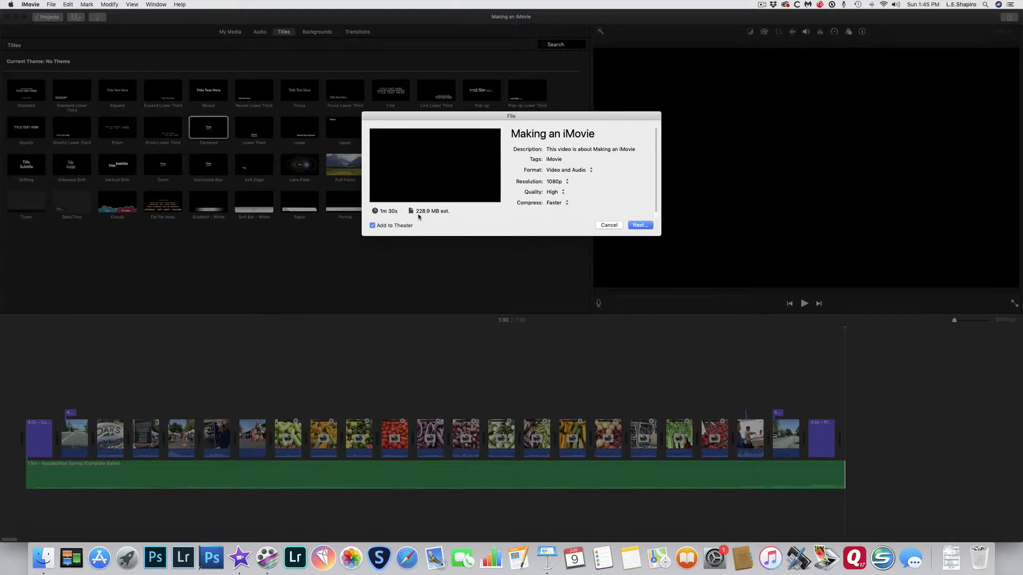
pyautogui.click(564, 182)
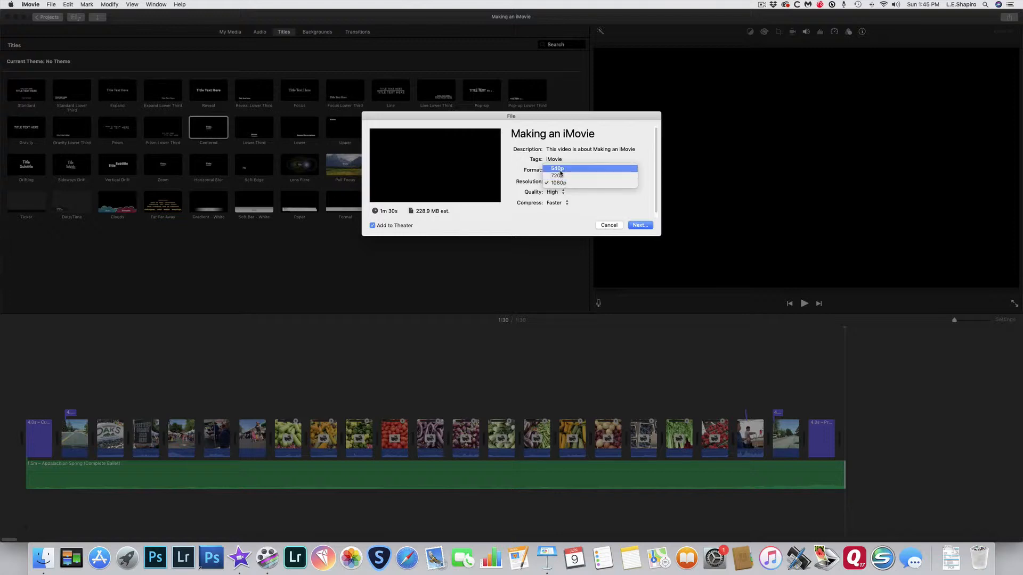
pyautogui.click(560, 178)
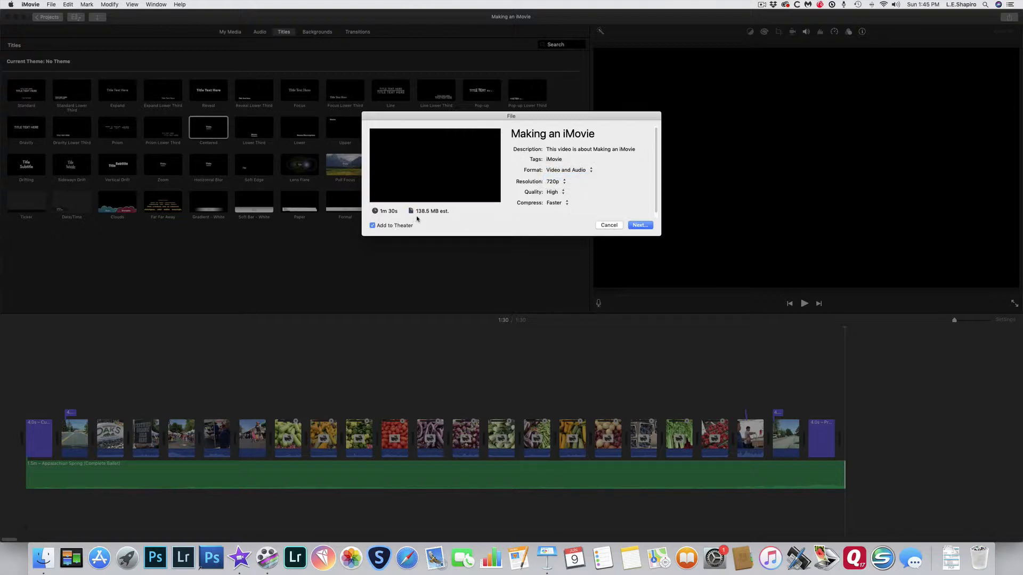
pyautogui.click(553, 182)
pyautogui.click(556, 190)
# Try the Best (ProRes) quality for the file export and return the quality to High.
pyautogui.click(559, 192)
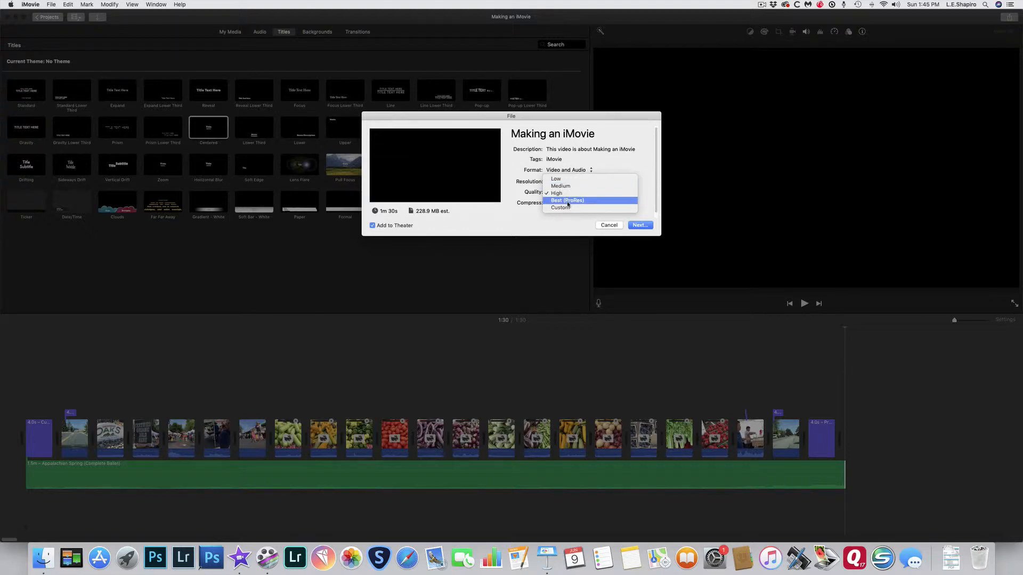
pyautogui.click(568, 201)
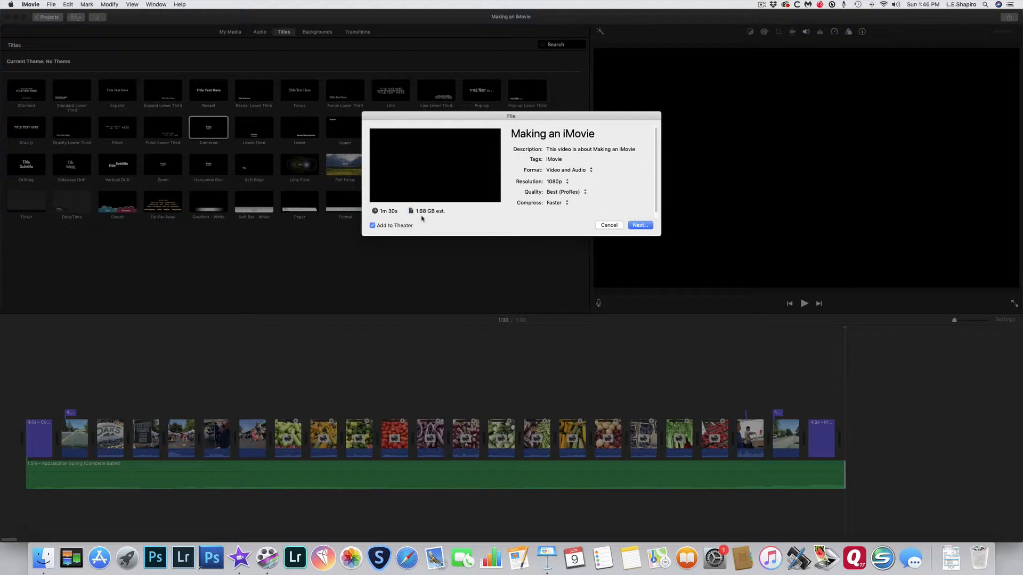
pyautogui.click(563, 195)
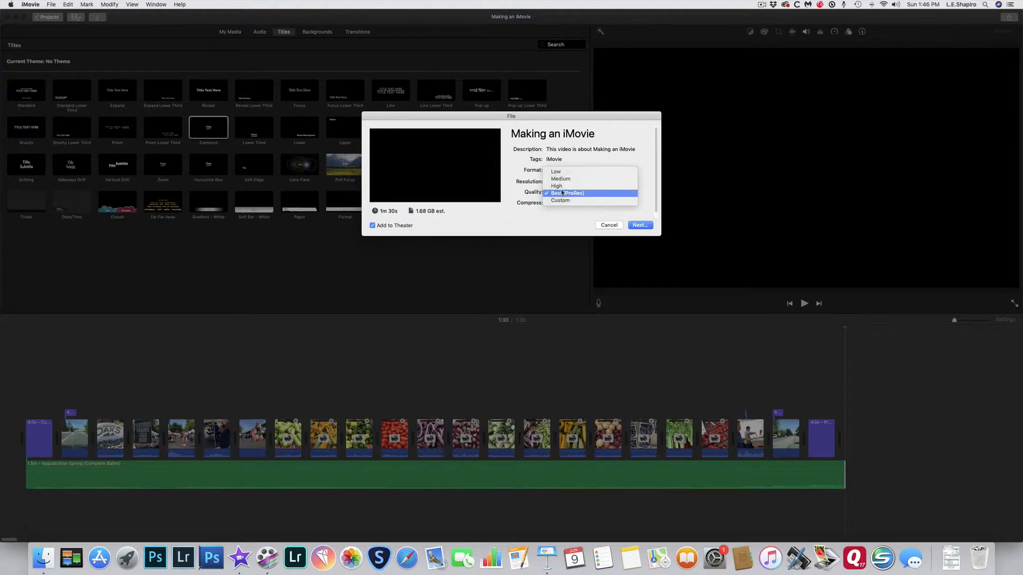
pyautogui.click(555, 183)
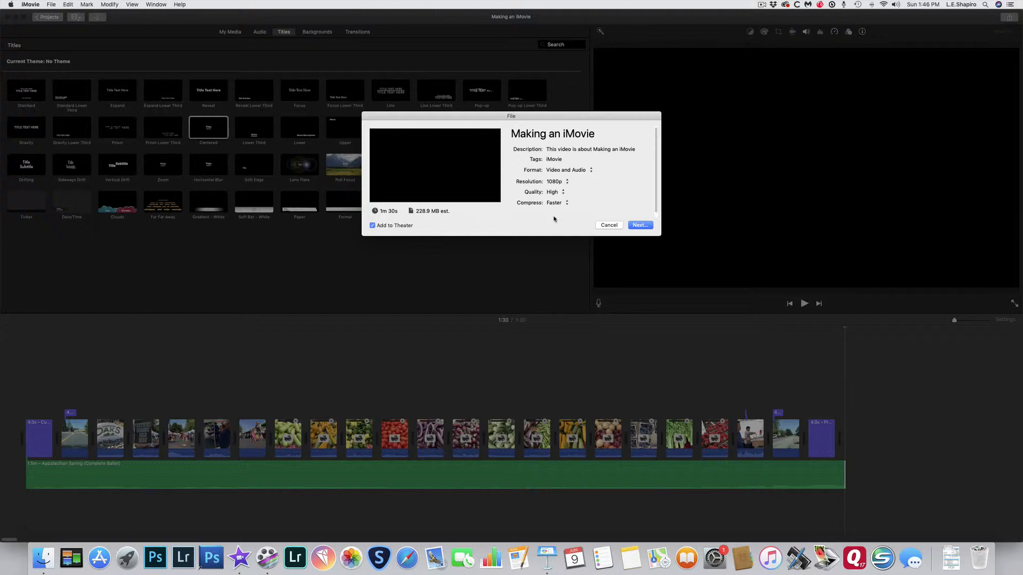
# Export the movie to the Desktop under the name "Making an iMovie" and dismiss the completion notification.
pyautogui.click(641, 225)
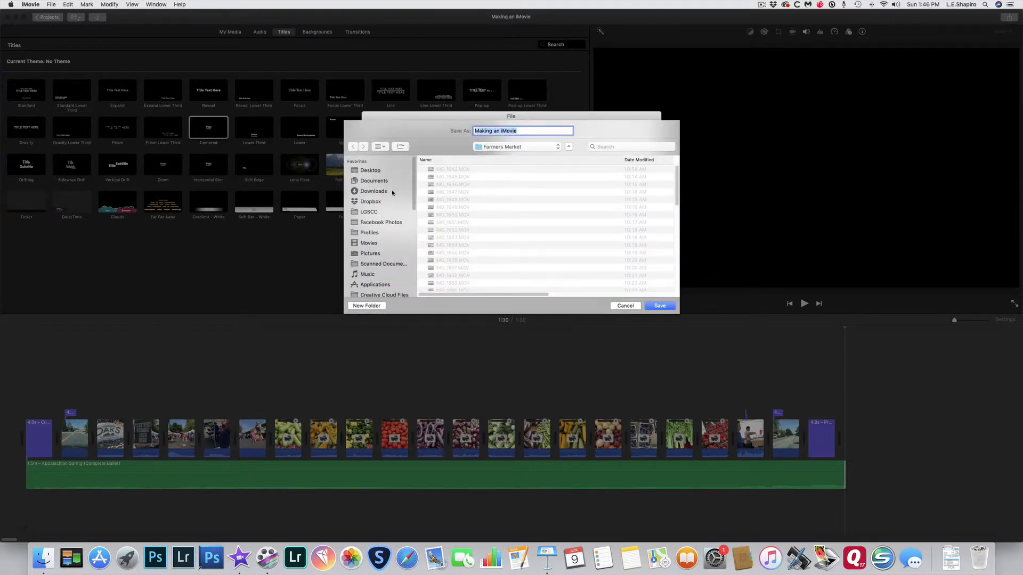
pyautogui.click(373, 171)
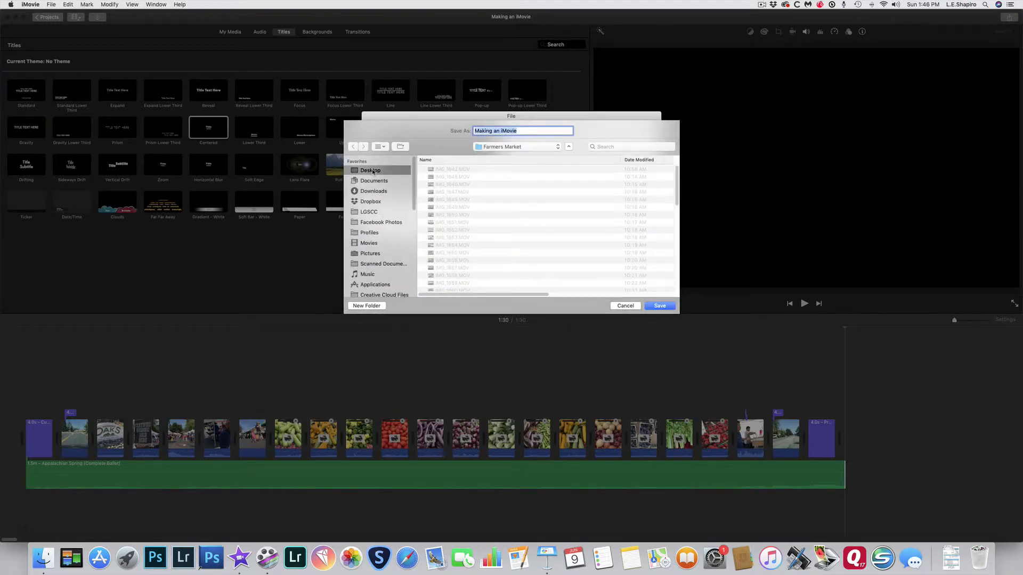
pyautogui.click(661, 307)
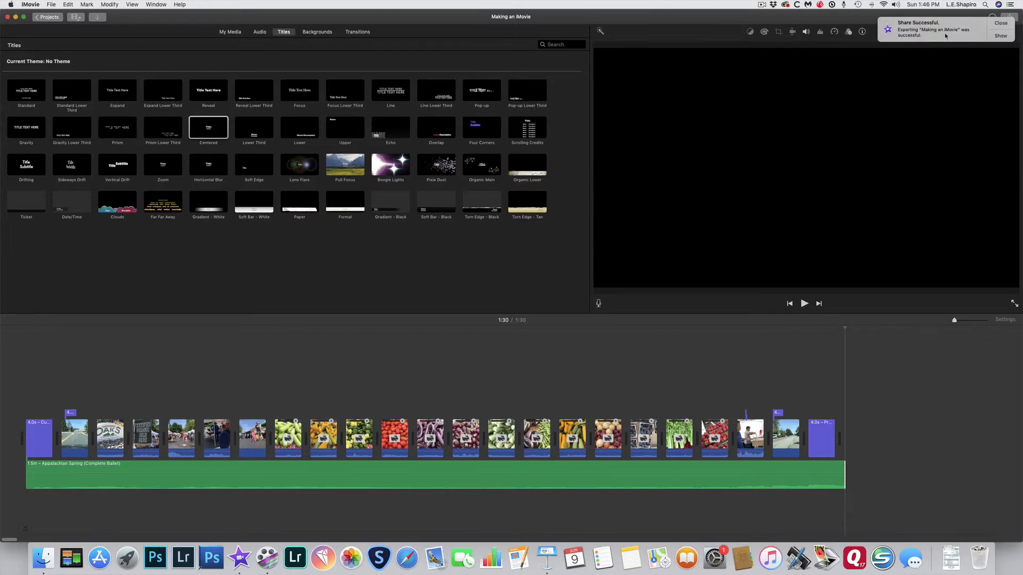
pyautogui.click(999, 23)
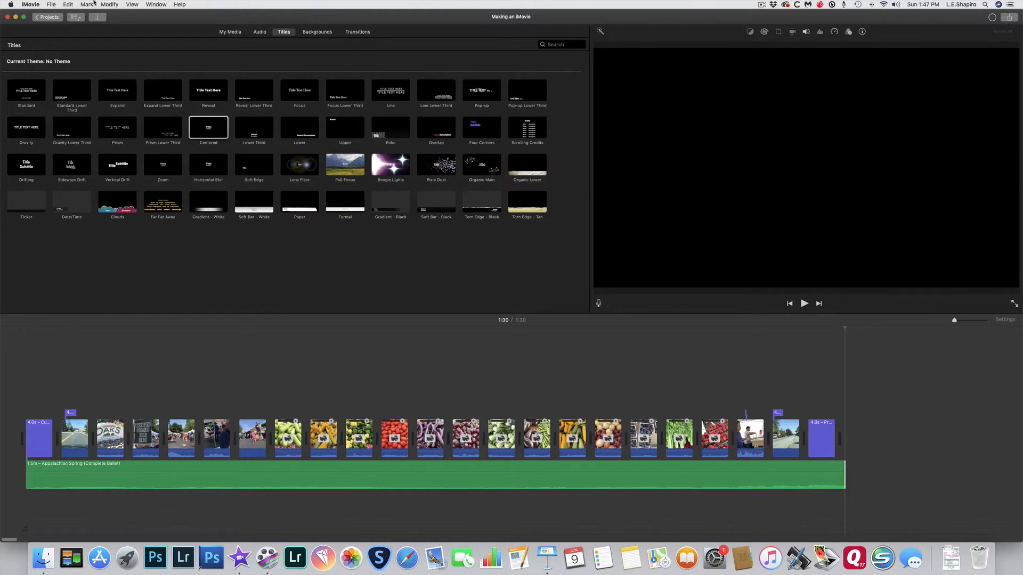